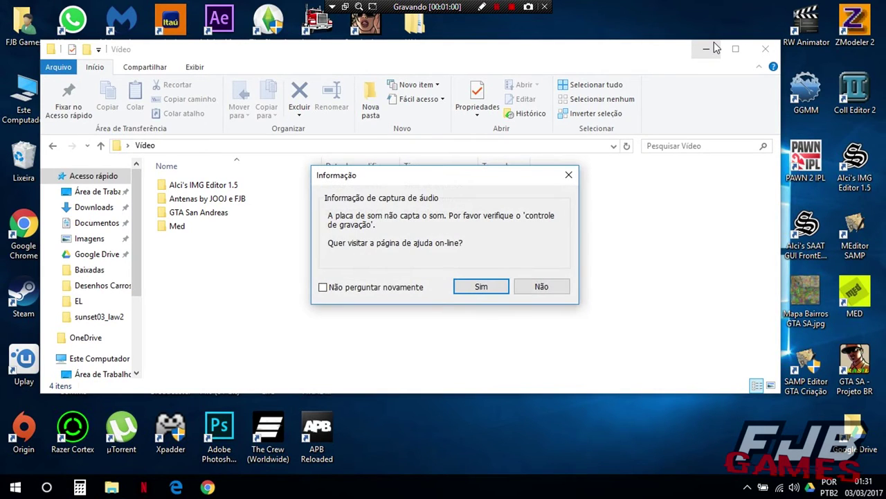
# Dismiss the audio capture notice and launch Alci's IMG Editor 1.5.exe from its folder inside Vídeo
pyautogui.click(568, 175)
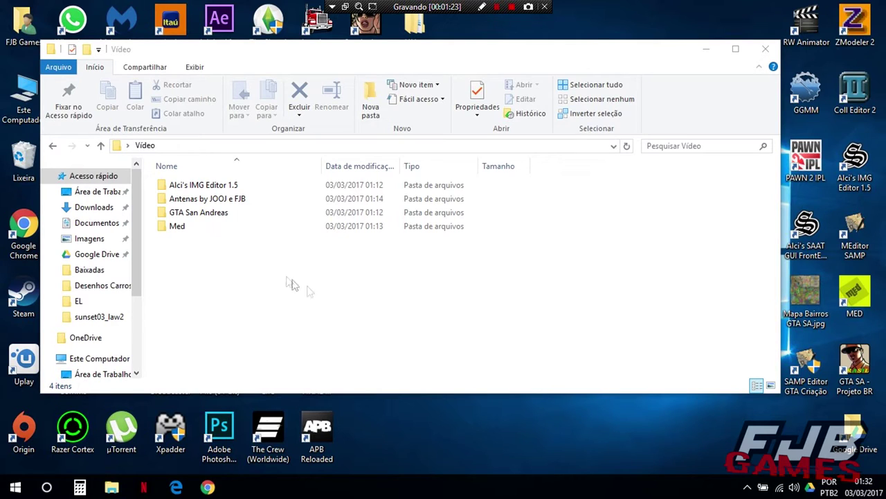
pyautogui.click(209, 186)
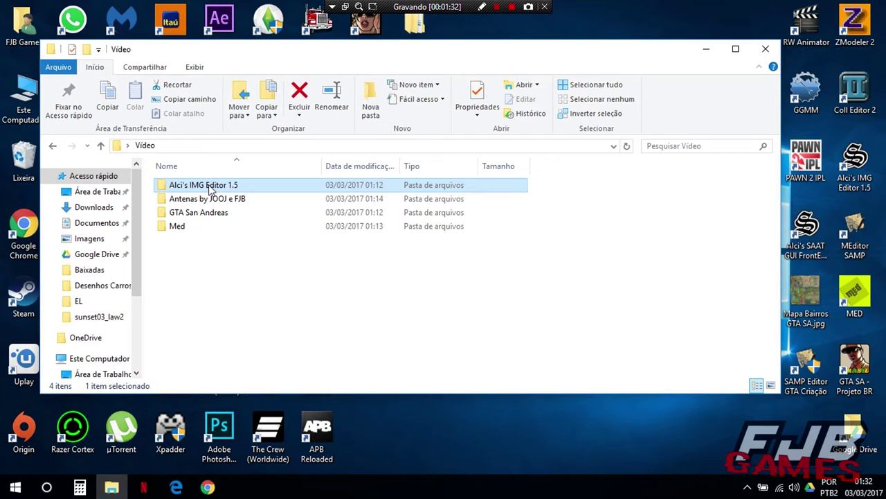
pyautogui.doubleClick(209, 187)
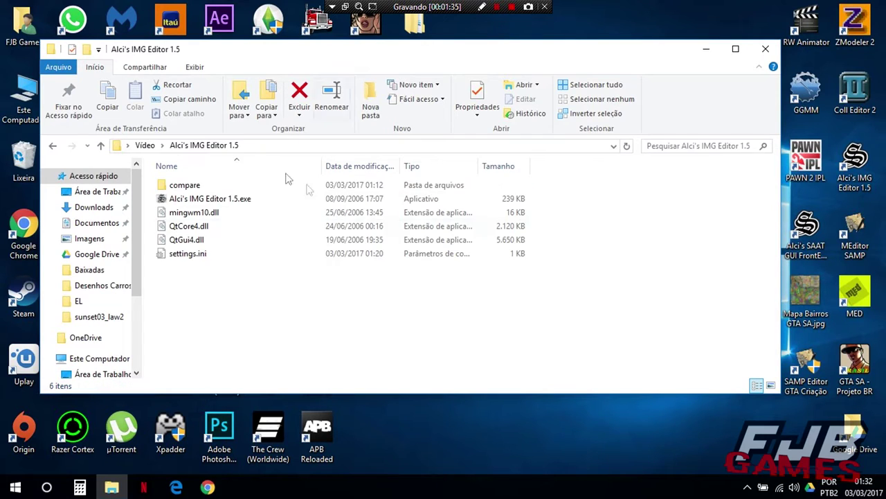
pyautogui.click(207, 199)
pyautogui.doubleClick(207, 199)
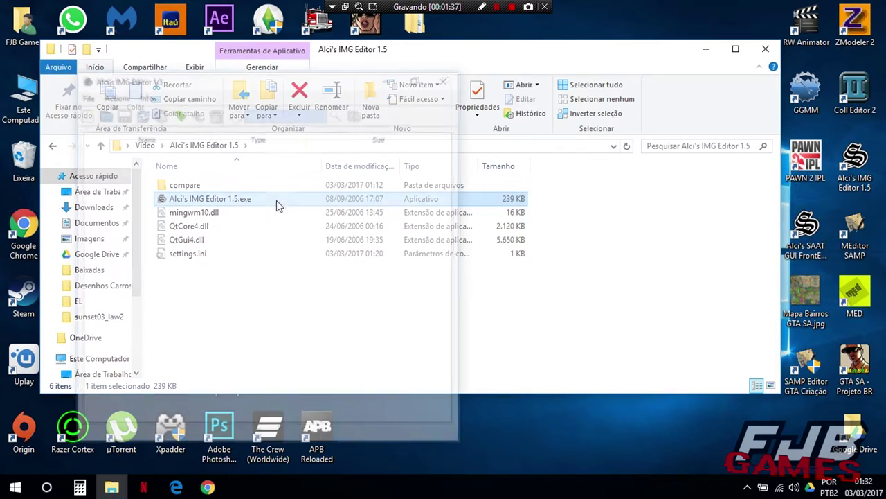
# Import all the ant_ DFF, COL and TXD files from the Antenas by JOOJ e FJB folder into the archive
pyautogui.click(178, 115)
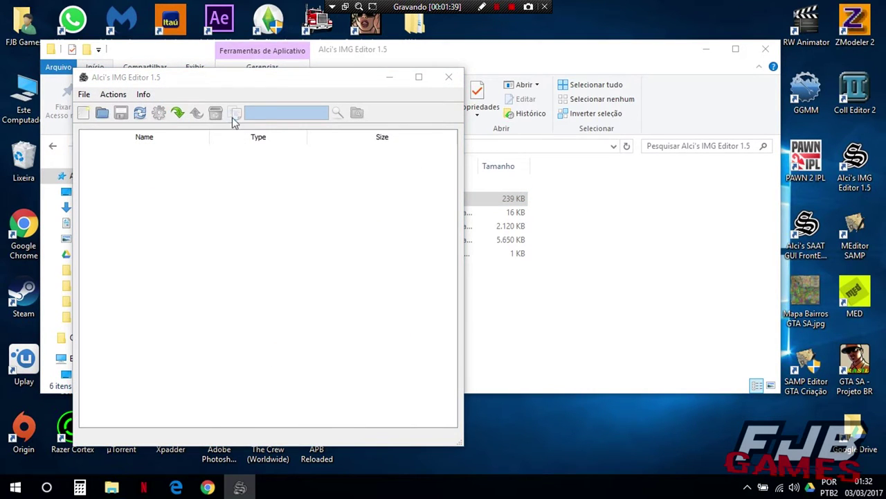
pyautogui.moveTo(323, 287); pyautogui.dragTo(201, 173)
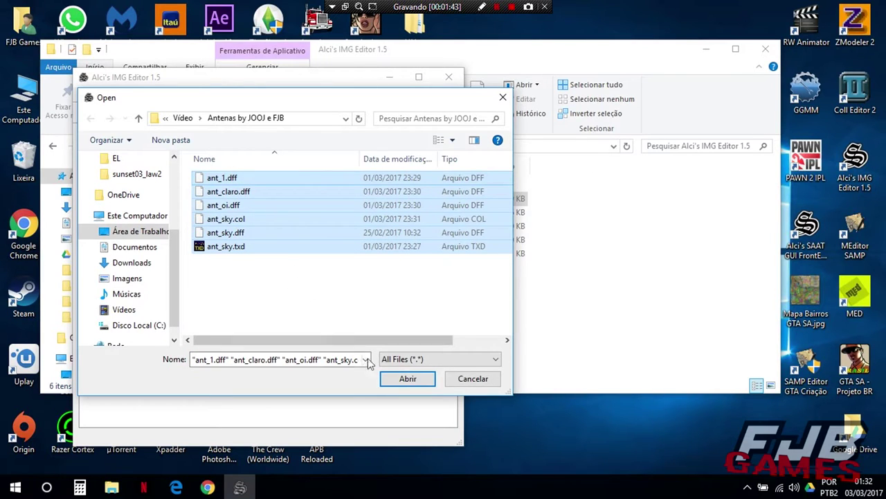
pyautogui.click(407, 379)
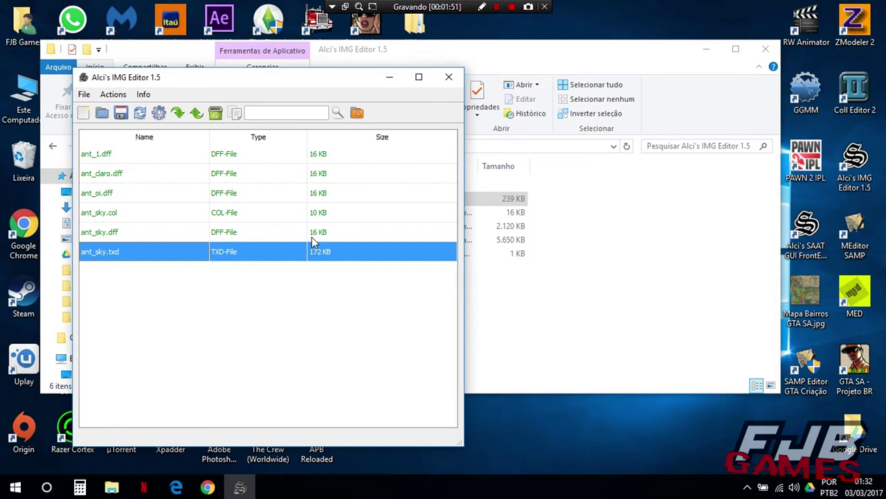
# Start saving the archive and create and open a new folder named antena inside GTA San Andreas\data\maps
pyautogui.click(121, 115)
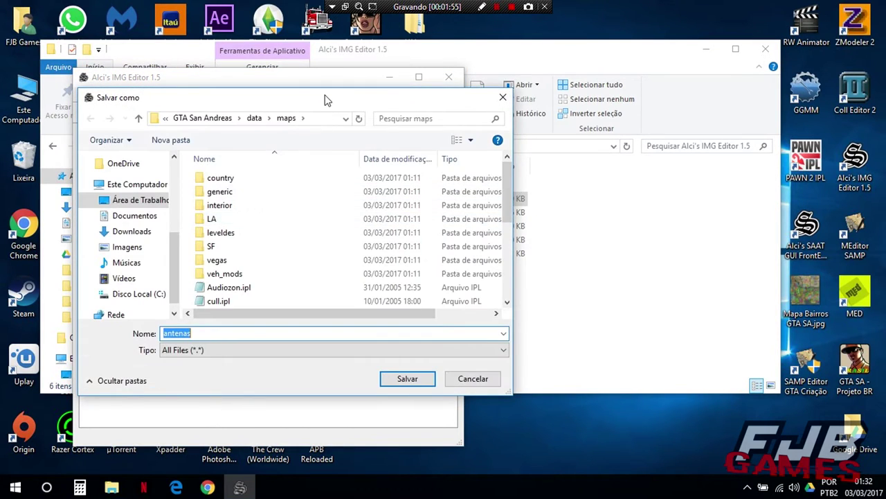
pyautogui.moveTo(326, 91); pyautogui.dragTo(600, 86)
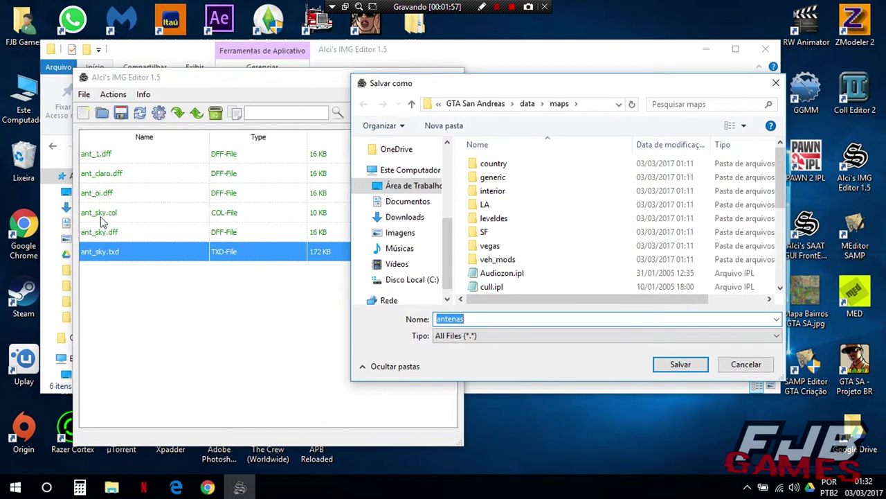
pyautogui.moveTo(614, 87); pyautogui.dragTo(617, 64)
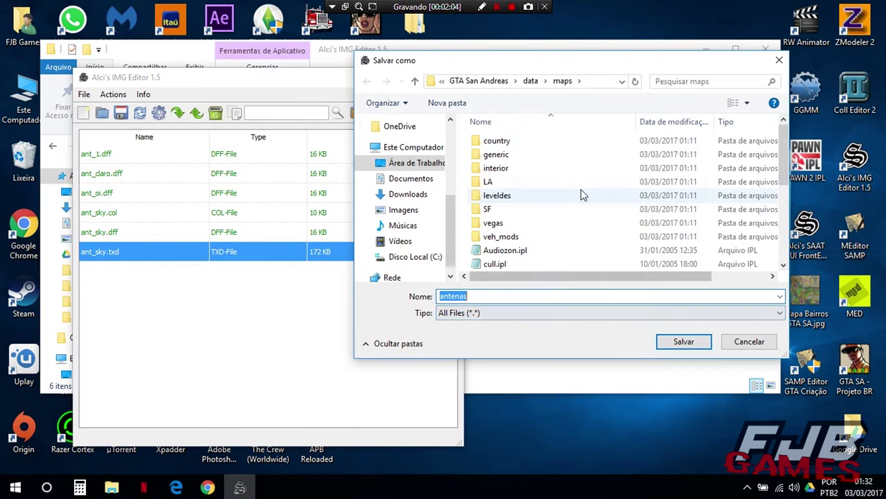
pyautogui.rightClick(460, 166)
pyautogui.click(542, 304)
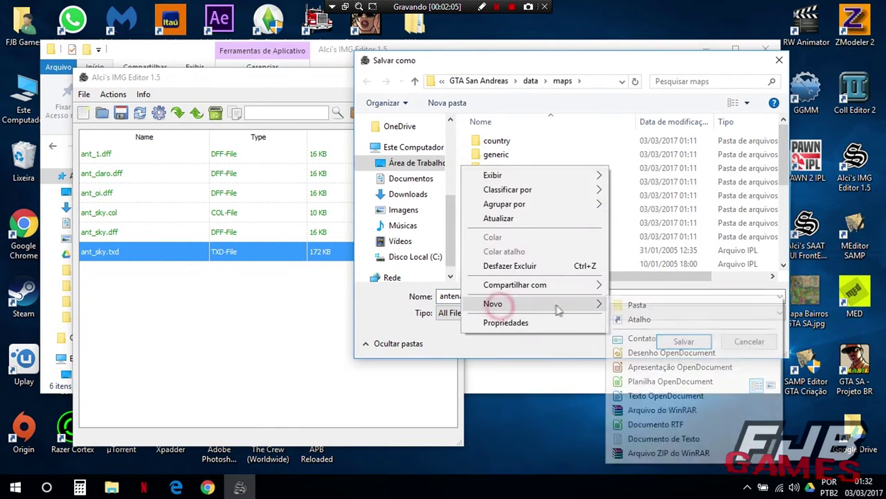
pyautogui.click(638, 305)
pyautogui.write('antena')
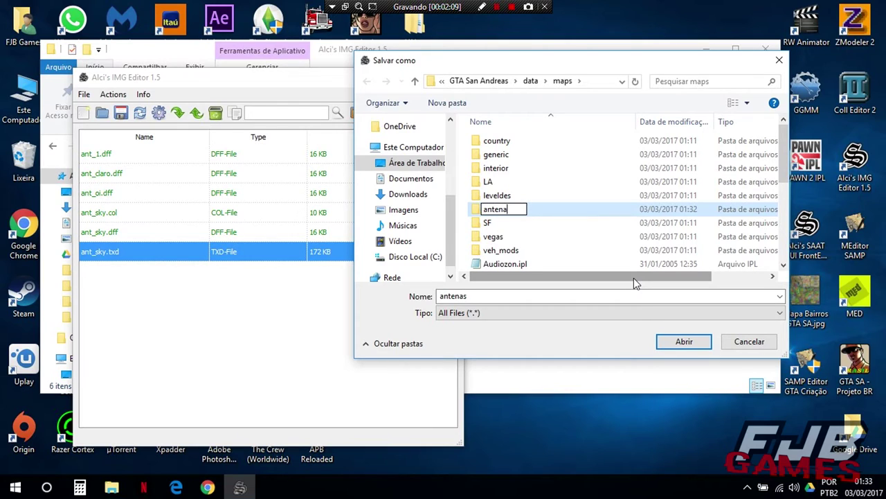
pyautogui.press('Return')
pyautogui.press('Return')
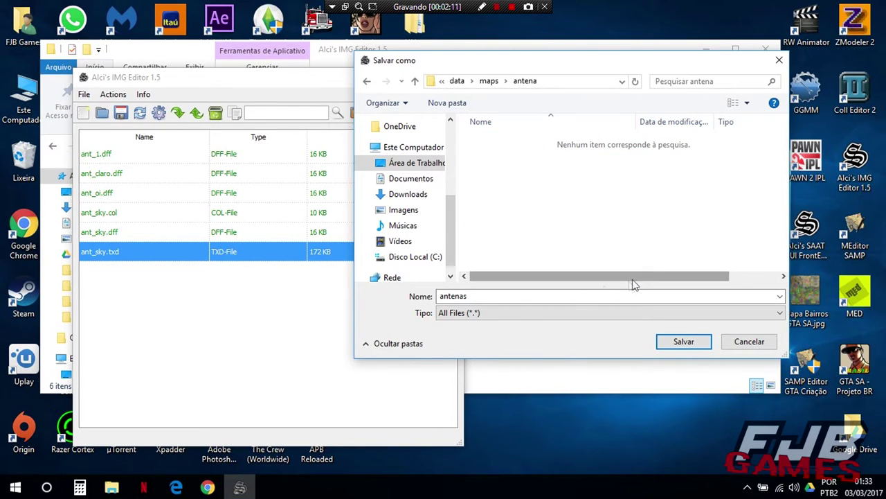
# Save the archive as antenas.IMG in the antena folder and close the IMG editor
pyautogui.doubleClick(513, 296)
pyautogui.write('antenas')
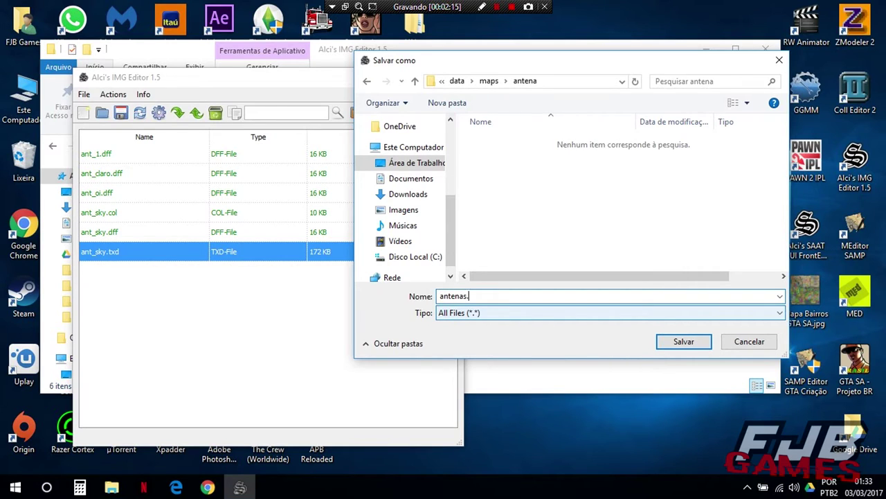
pyautogui.write('.IMG')
pyautogui.press('Return')
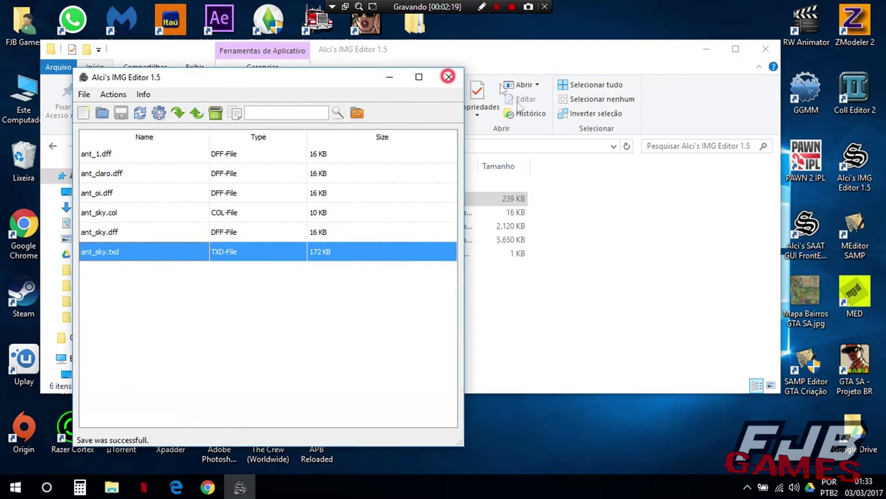
pyautogui.click(449, 77)
# Open gta.dat from the data folder of GTA San Andreas inside Vídeo
pyautogui.click(247, 298)
pyautogui.click(145, 145)
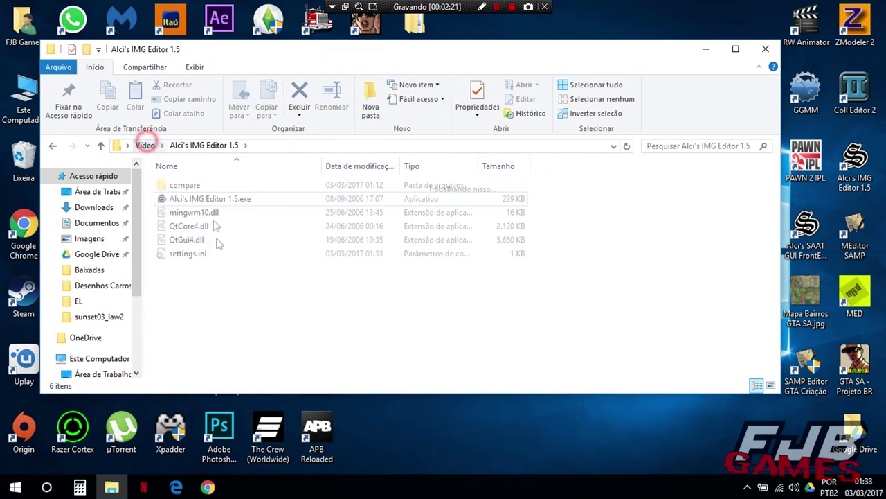
pyautogui.doubleClick(182, 227)
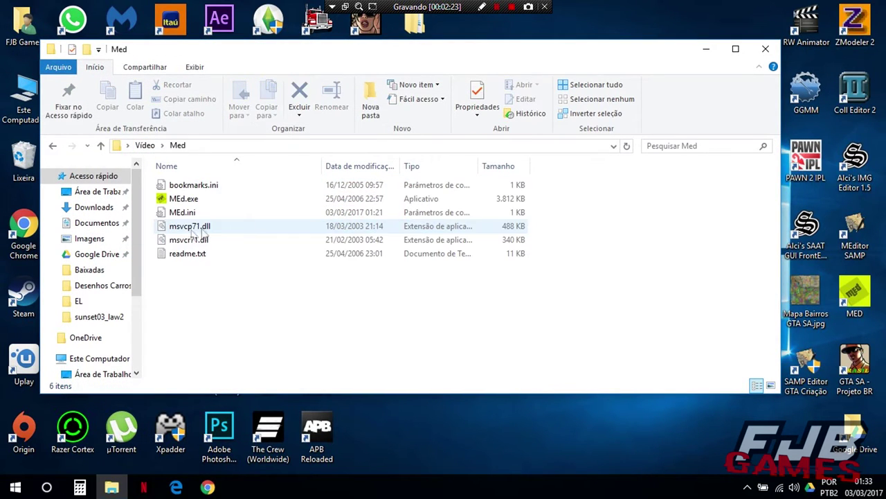
pyautogui.click(56, 147)
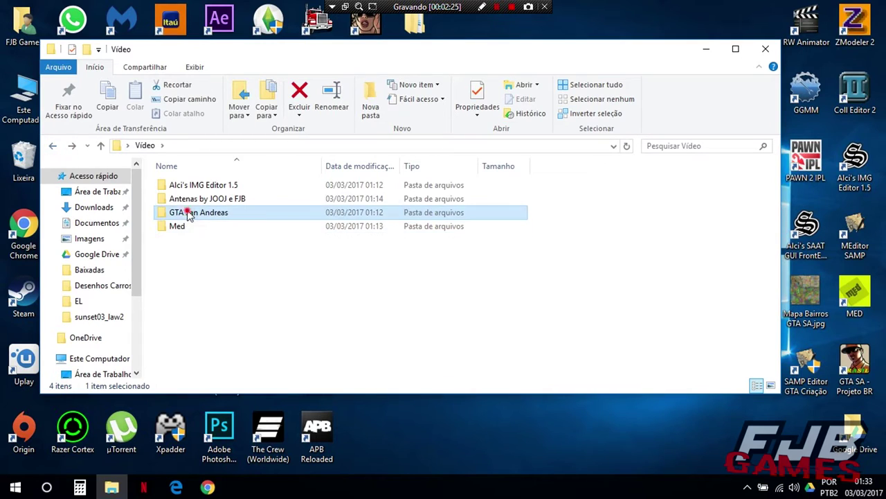
pyautogui.doubleClick(195, 211)
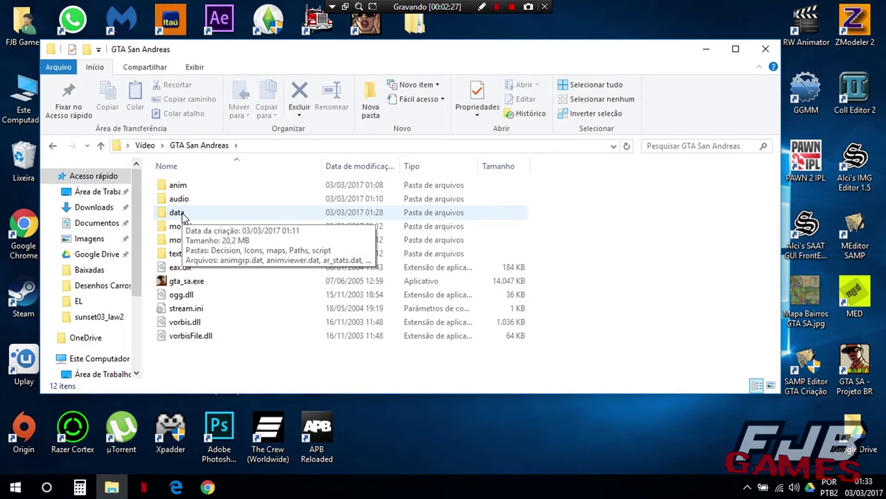
pyautogui.doubleClick(186, 213)
pyautogui.scroll(-3, 211, 309)
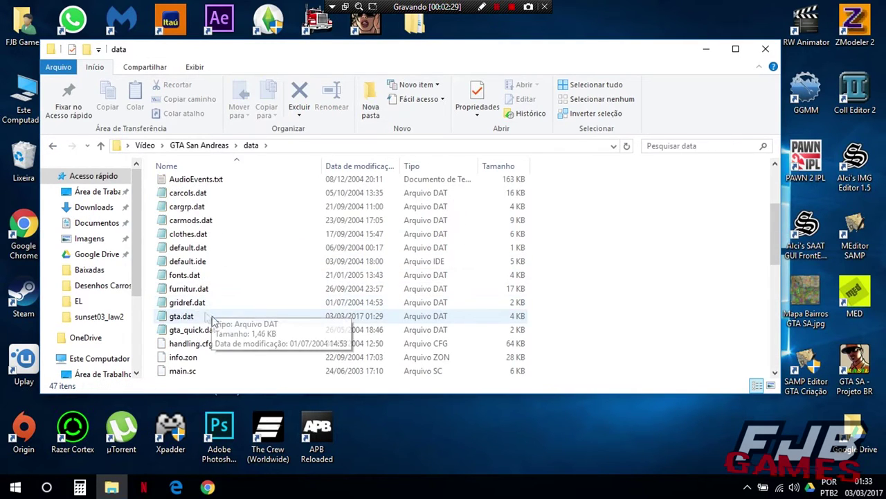
pyautogui.doubleClick(181, 317)
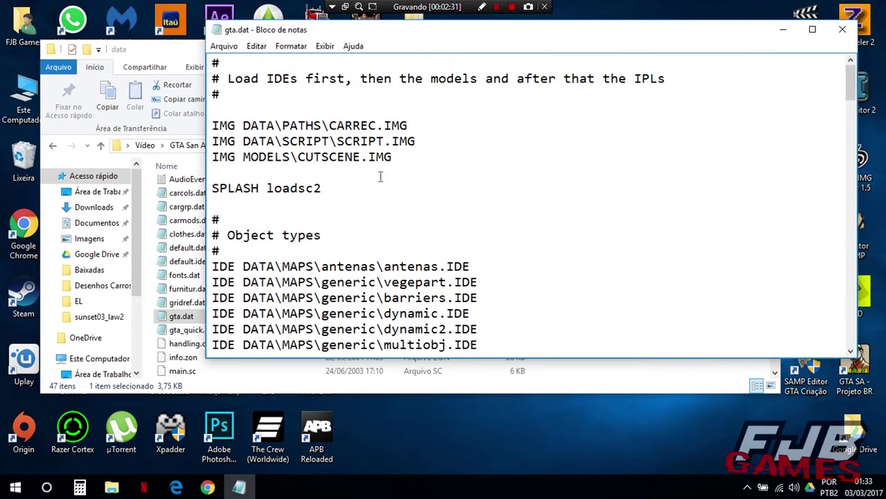
# Add the line IMG DATA\MAPS\antena\antenas.IMG directly below the MODELS\CUTSCENE.IMG entry
pyautogui.click(400, 158)
pyautogui.press('Return')
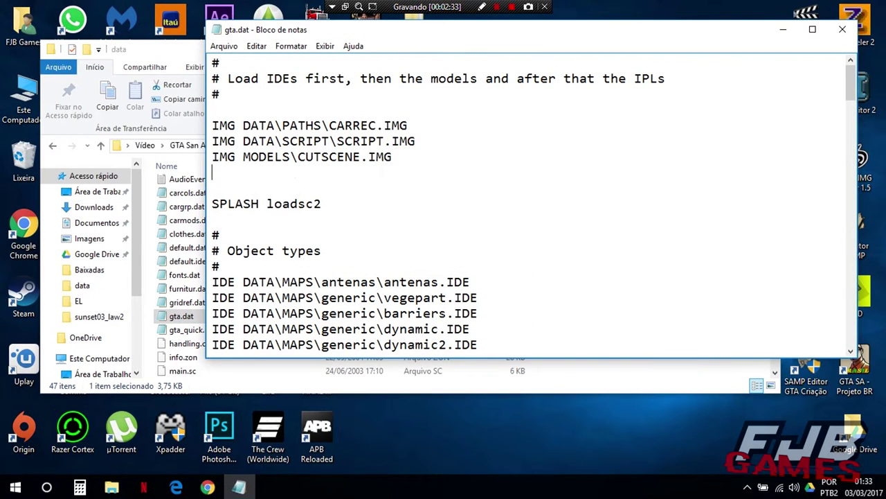
pyautogui.write('IMG DATA\\MP')
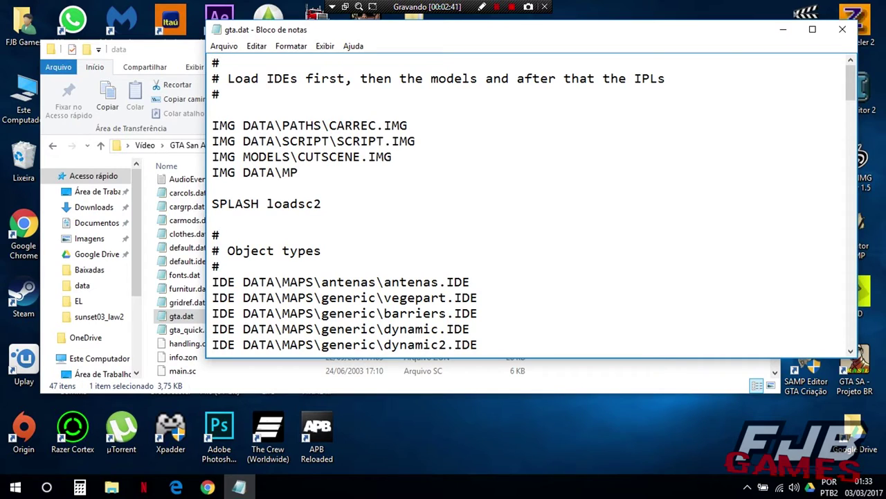
pyautogui.press('BackSpace')
pyautogui.write('AP')
pyautogui.scroll(3, 188, 240)
pyautogui.write('S\\')
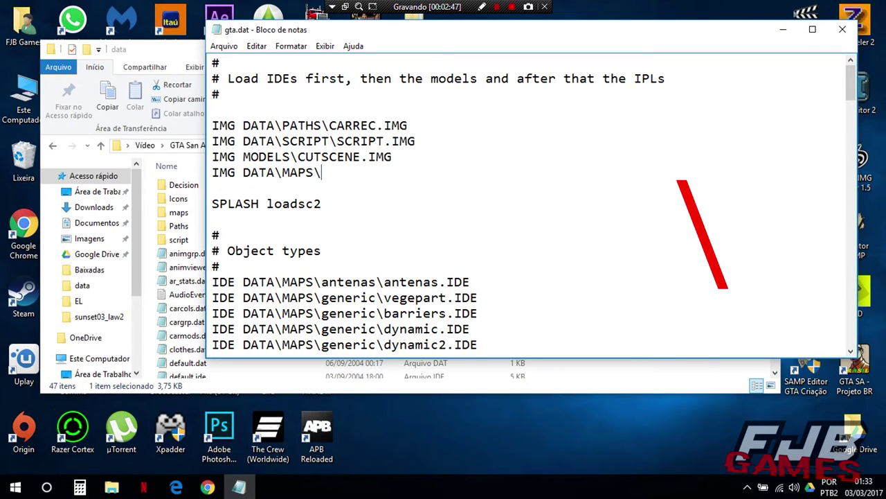
pyautogui.write('a')
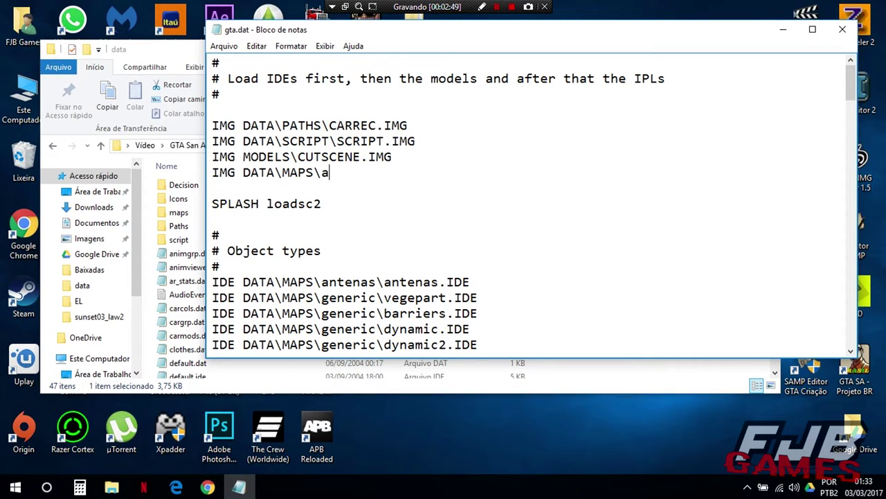
pyautogui.write('ntena\\')
pyautogui.moveTo(682, 182); pyautogui.dragTo(725, 286)
pyautogui.write('antenas.IMG')
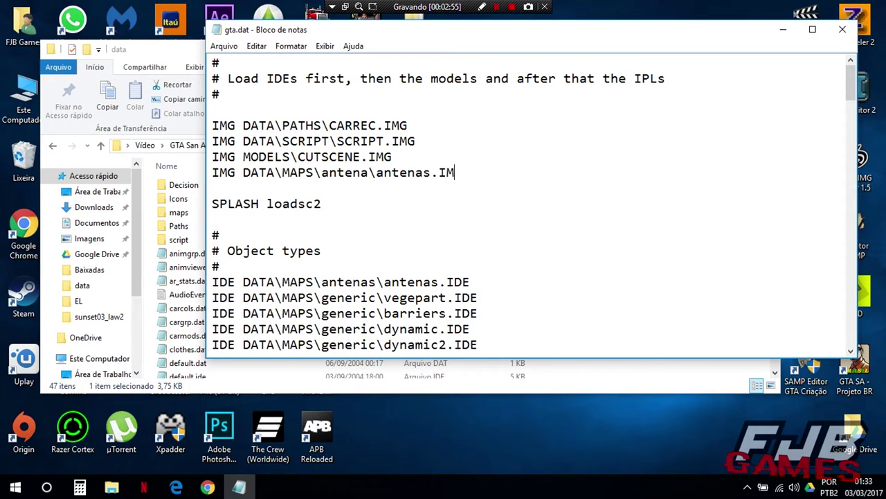
# Save the edited gta.dat and close it
pyautogui.click(224, 46)
pyautogui.click(239, 90)
pyautogui.click(844, 31)
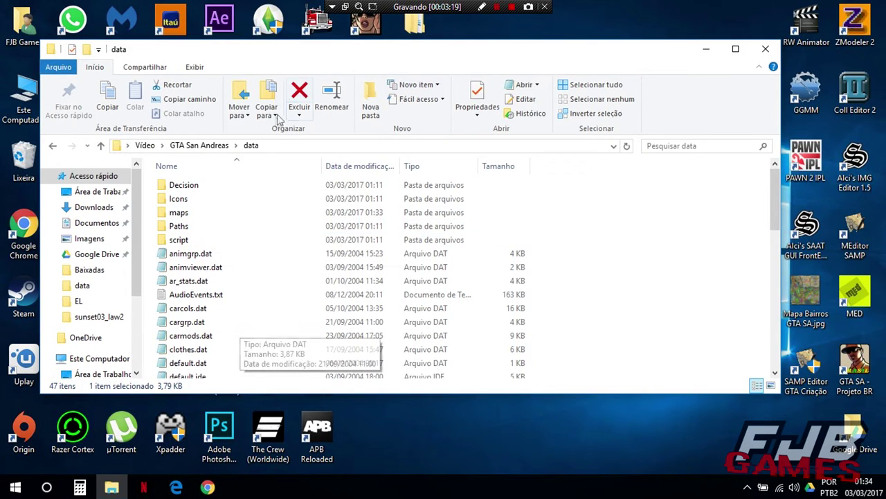
# Launch MEd.exe from the Med folder inside Vídeo and remove the GTA San Andreas entry from the installation list
pyautogui.click(199, 144)
pyautogui.click(144, 145)
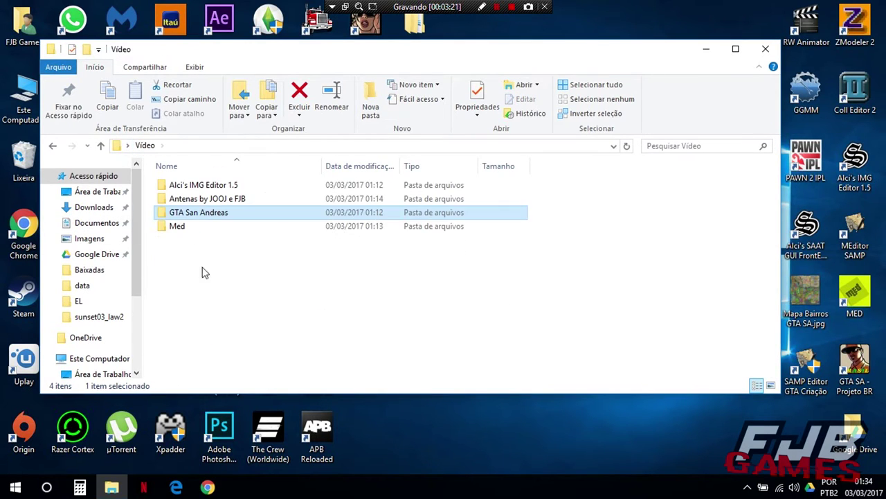
pyautogui.doubleClick(178, 226)
pyautogui.doubleClick(183, 199)
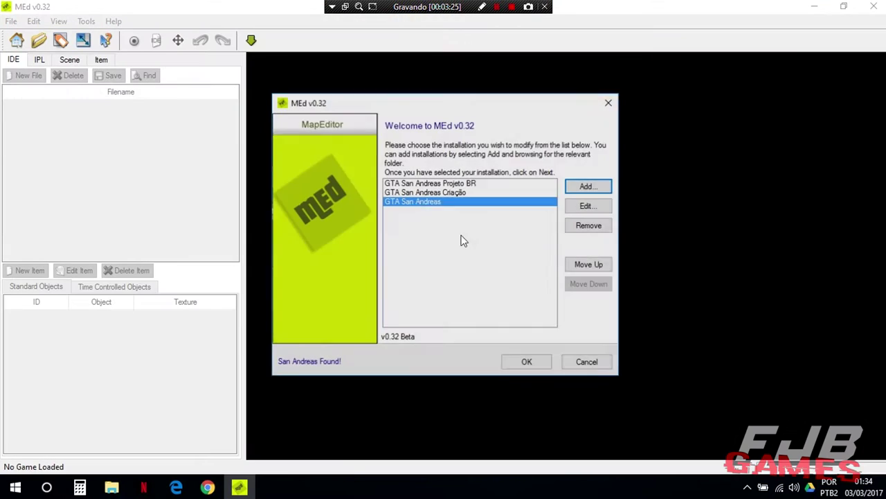
pyautogui.click(588, 225)
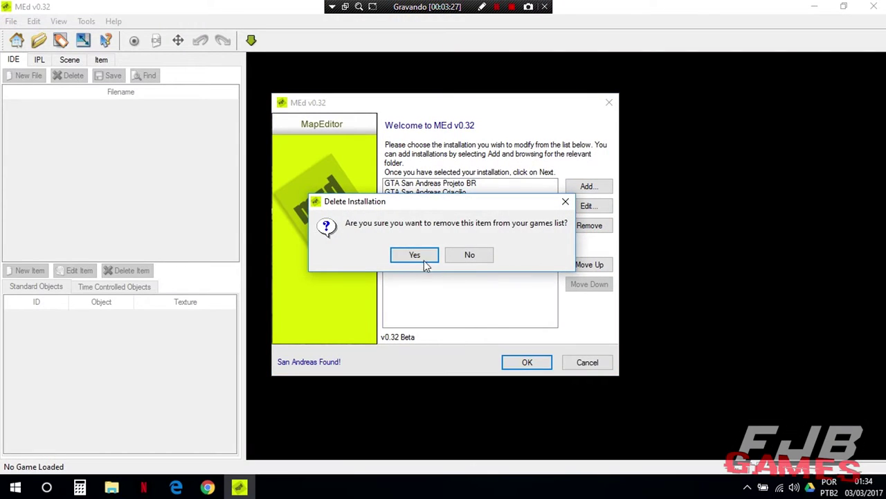
pyautogui.click(424, 257)
# Start adding a new GTA installation and set its location to the GTA San Andreas folder inside Vídeo
pyautogui.click(586, 186)
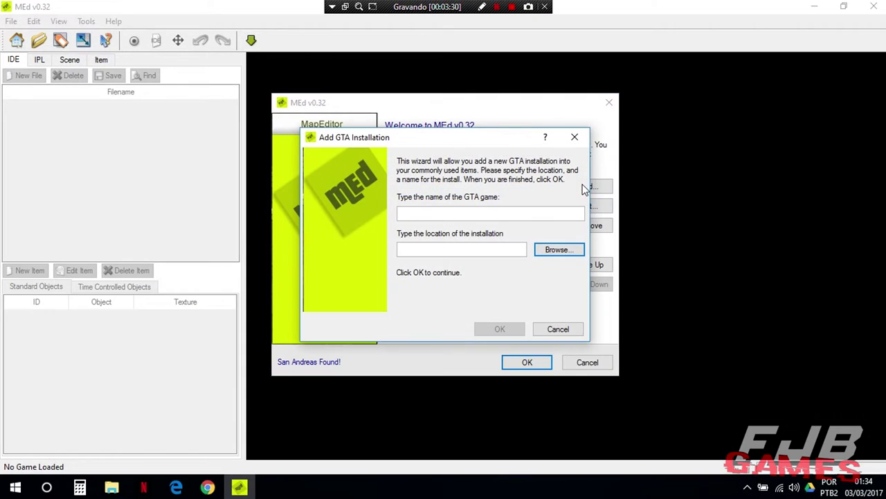
pyautogui.click(564, 250)
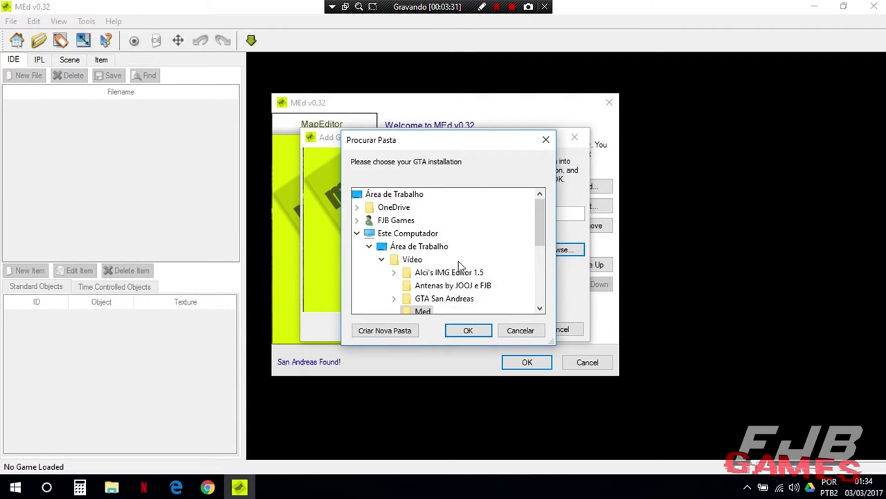
pyautogui.scroll(-2, 469, 273)
pyautogui.scroll(1, 461, 273)
pyautogui.click(454, 258)
pyautogui.click(460, 329)
# Name the new installation GTA San Andreas, add it to the list and load it in the map editor
pyautogui.moveTo(469, 251); pyautogui.dragTo(526, 251)
pyautogui.hotkey('ctrl', 'c')
pyautogui.click(475, 215)
pyautogui.hotkey('ctrl', 'v')
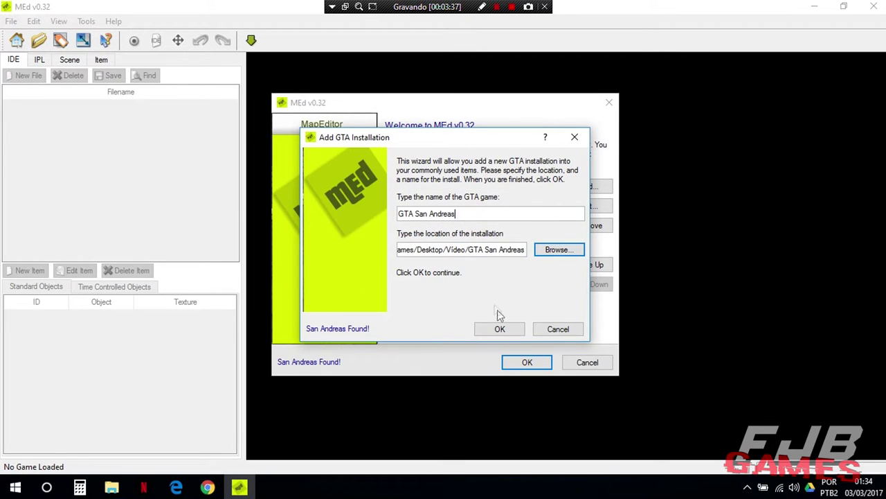
pyautogui.click(500, 329)
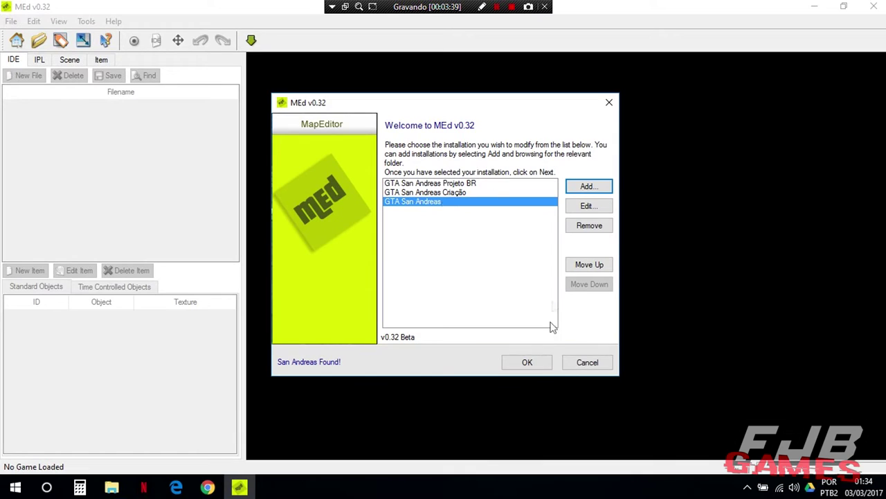
pyautogui.click(525, 372)
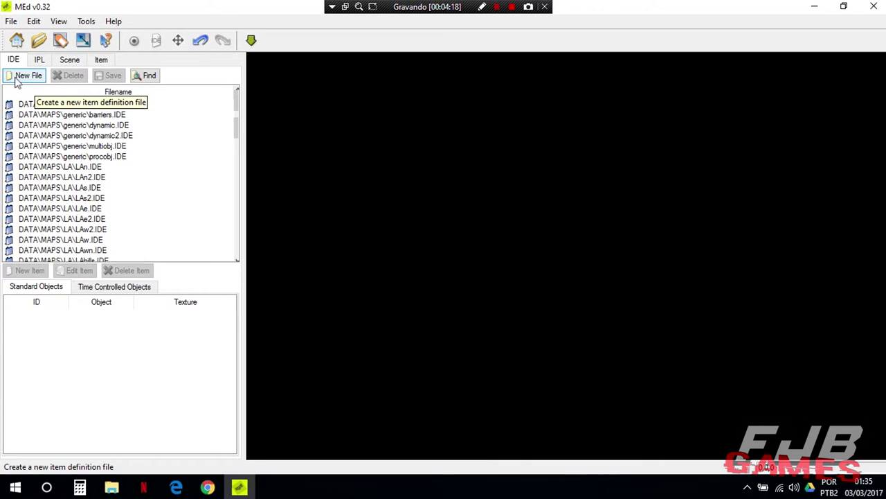
# Create a new item definition file named antenas.IDE in the data/maps/antena folder
pyautogui.click(18, 80)
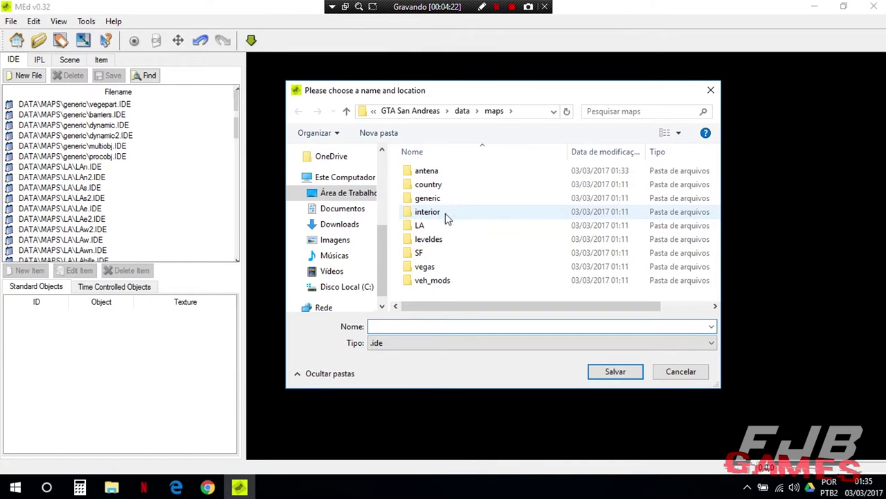
pyautogui.doubleClick(423, 172)
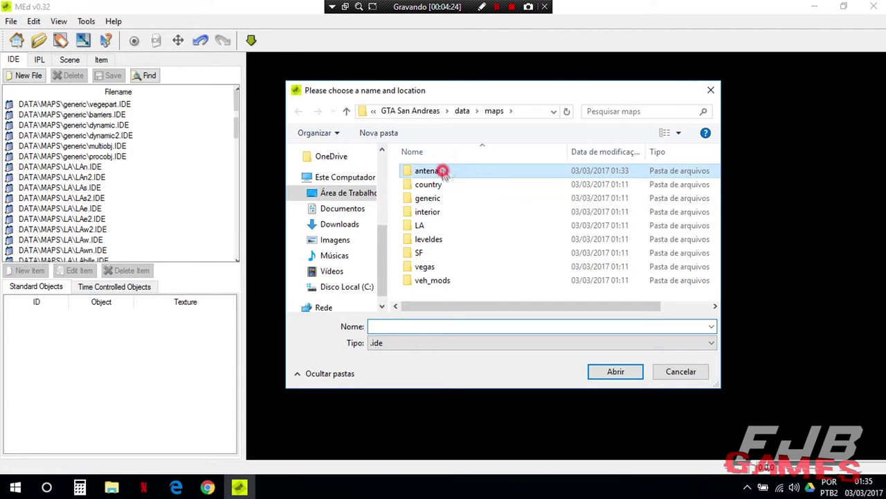
pyautogui.click(410, 326)
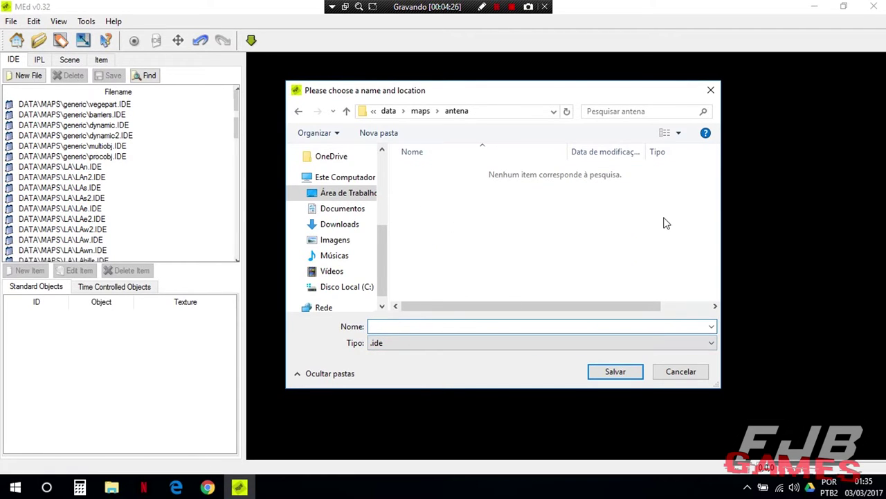
pyautogui.write('antenas')
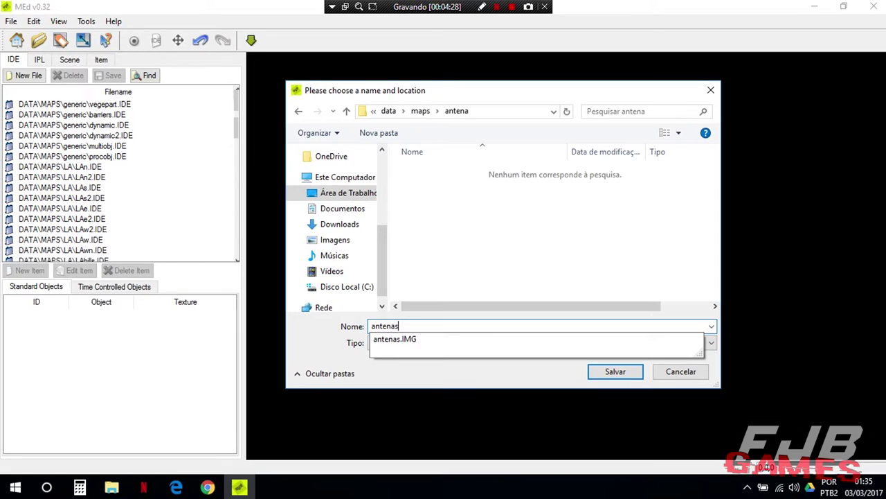
pyautogui.write('.IDE')
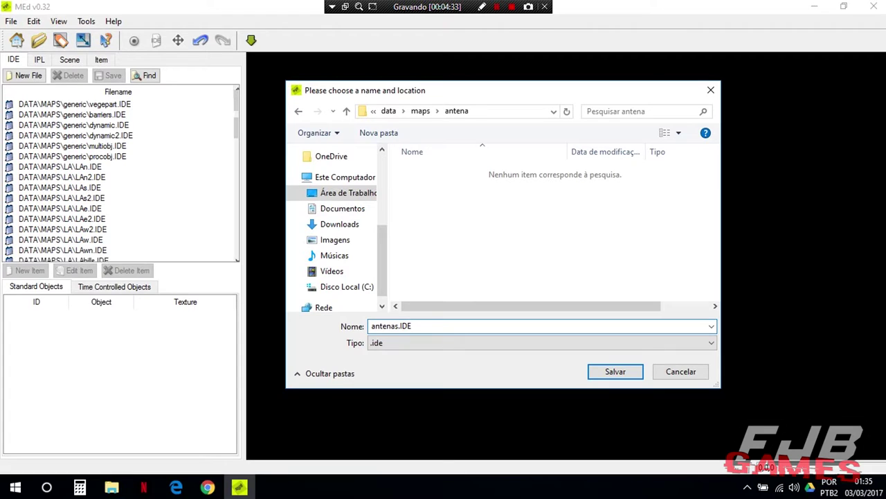
pyautogui.press('Return')
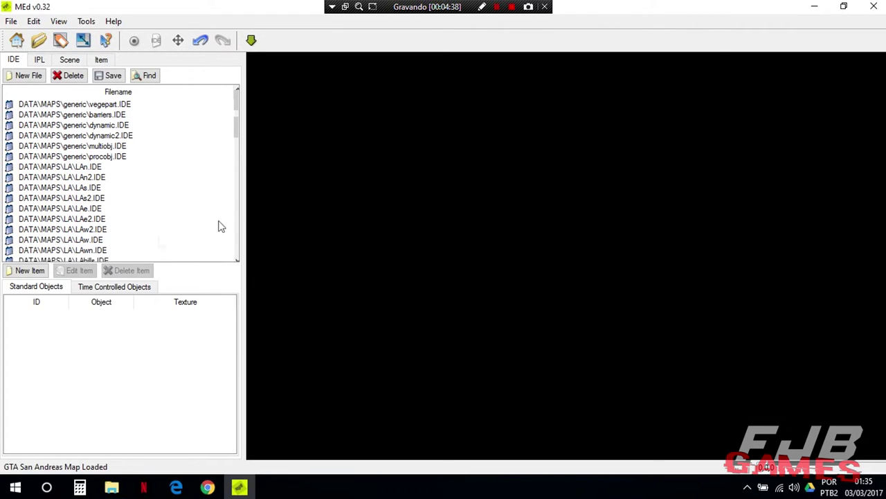
# Start a new standard object definition in antenas.IDE
pyautogui.click(29, 270)
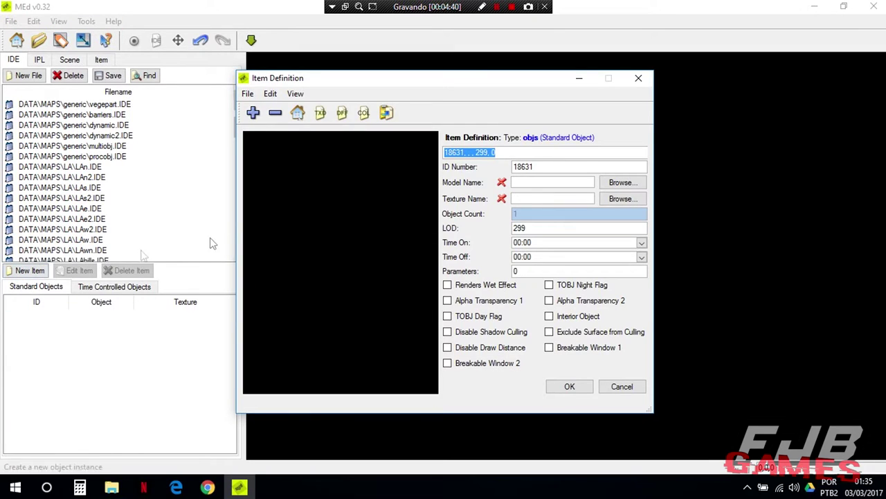
pyautogui.moveTo(450, 81); pyautogui.dragTo(541, 68)
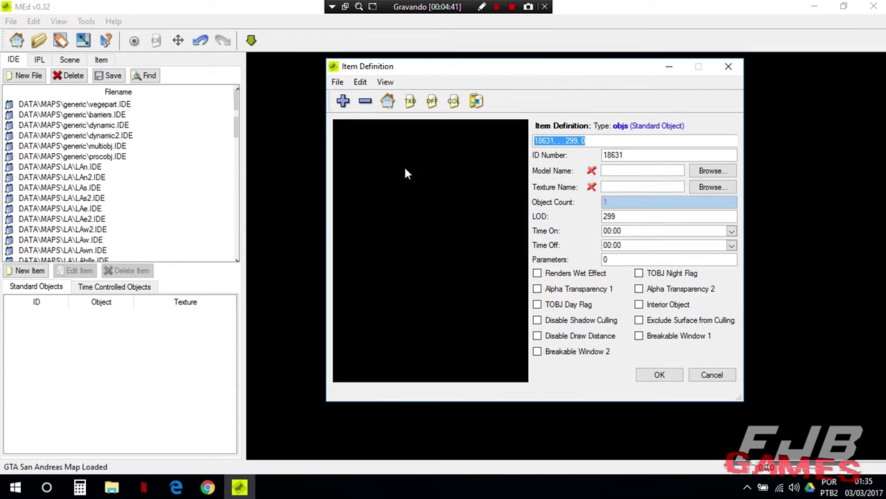
pyautogui.click(541, 171)
pyautogui.click(708, 185)
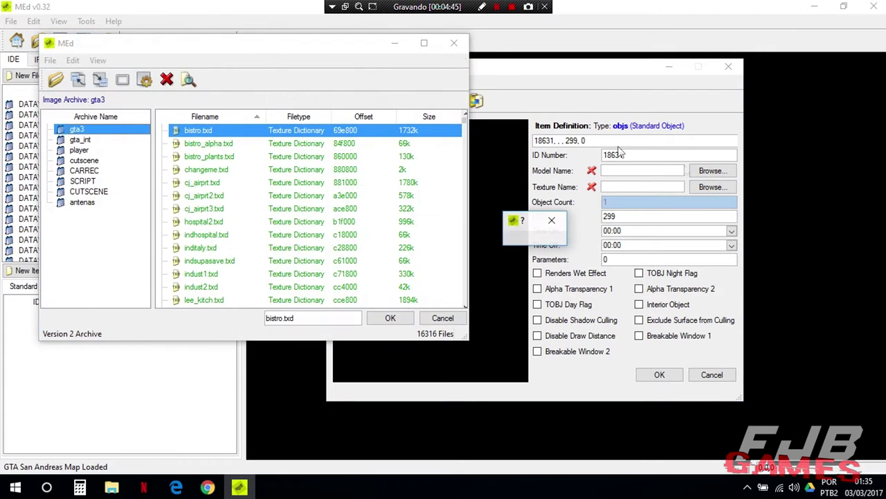
pyautogui.click(457, 51)
pyautogui.click(706, 49)
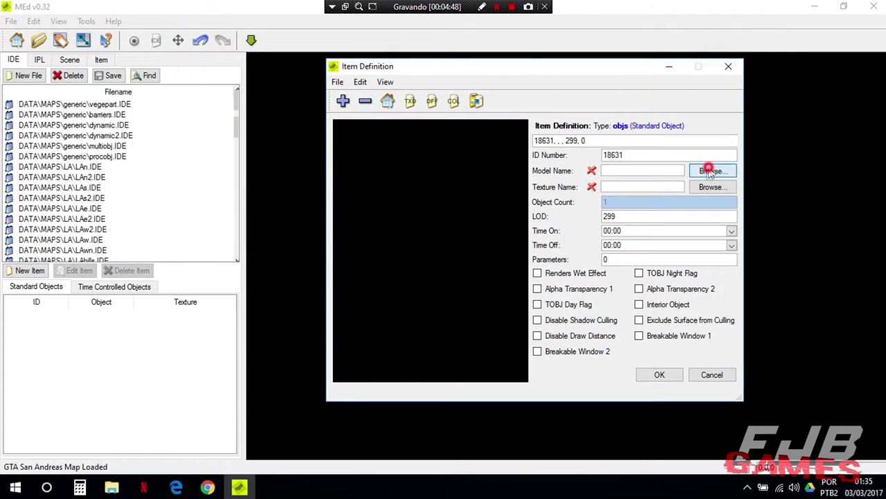
# Set the new item's model to ant_sky.dff from the antenas archive
pyautogui.click(712, 170)
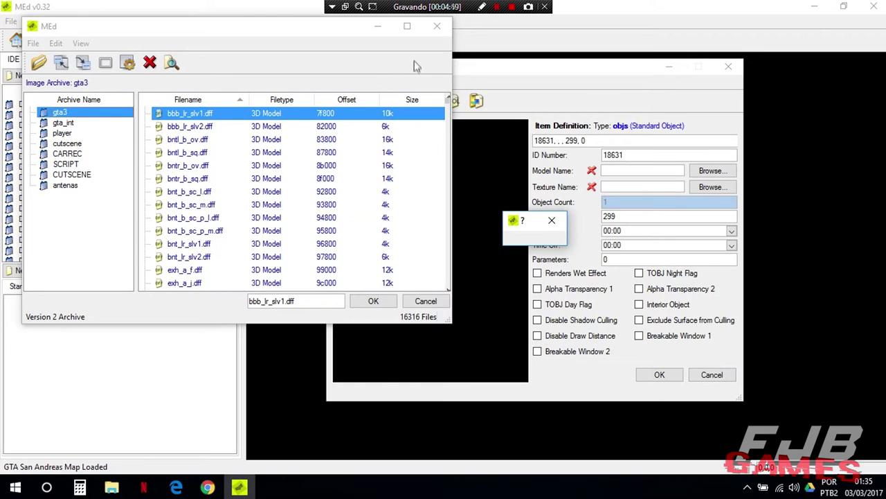
pyautogui.click(66, 186)
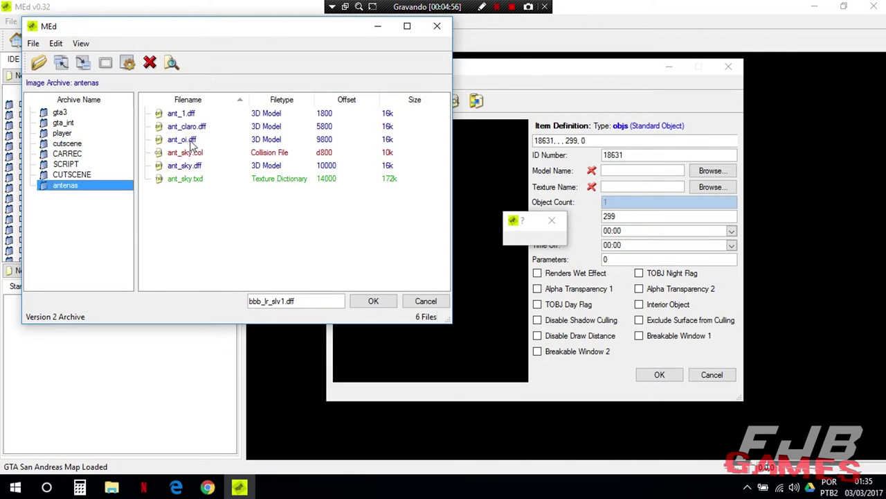
pyautogui.click(184, 166)
pyautogui.click(367, 301)
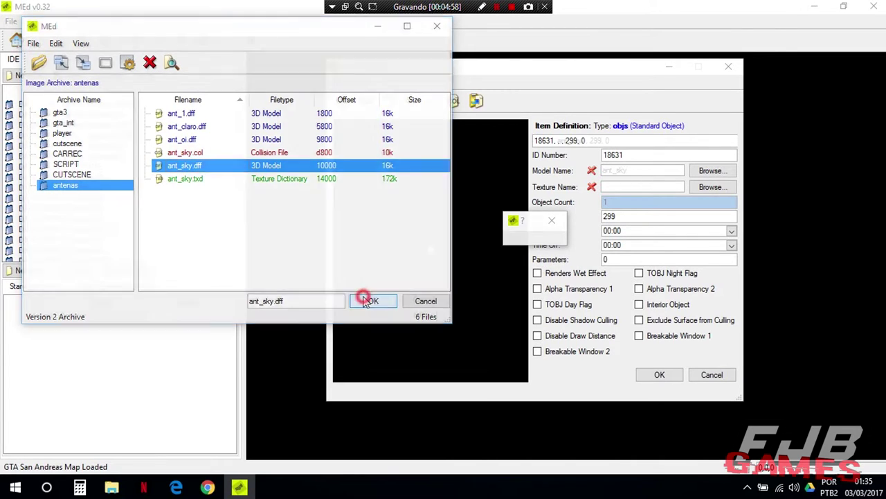
# Assign the ant_sky.txd texture from the antenas archive to the ant_sky item and add the item with its suggested ID
pyautogui.click(713, 187)
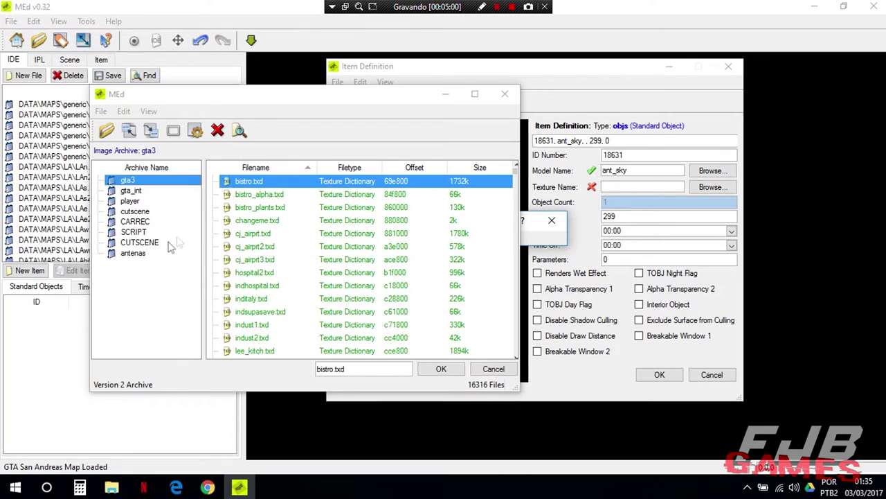
pyautogui.click(132, 254)
pyautogui.click(254, 246)
pyautogui.click(435, 369)
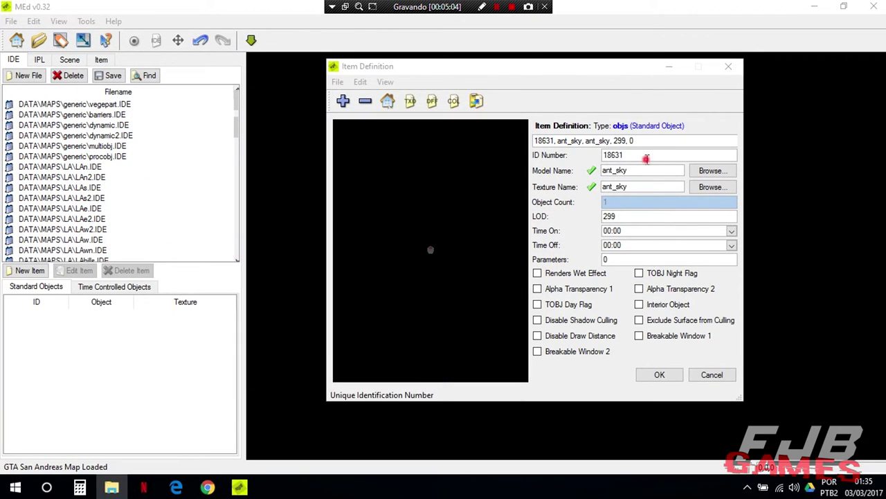
pyautogui.doubleClick(647, 156)
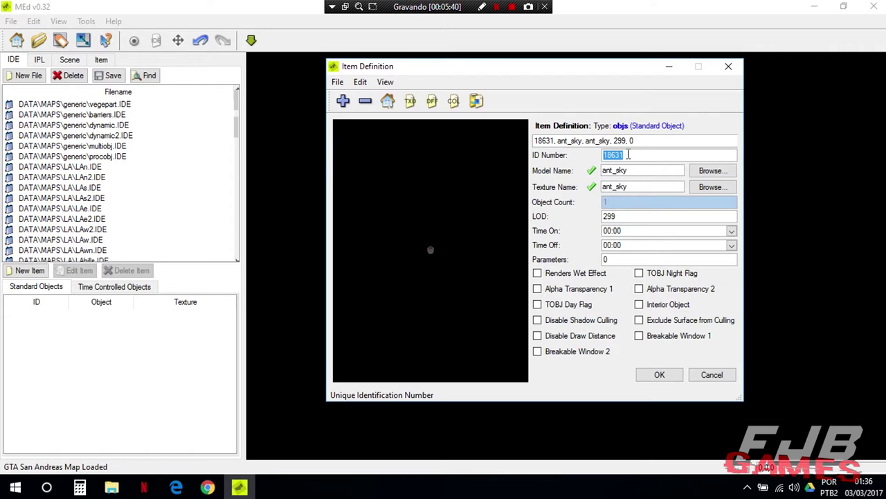
pyautogui.click(657, 375)
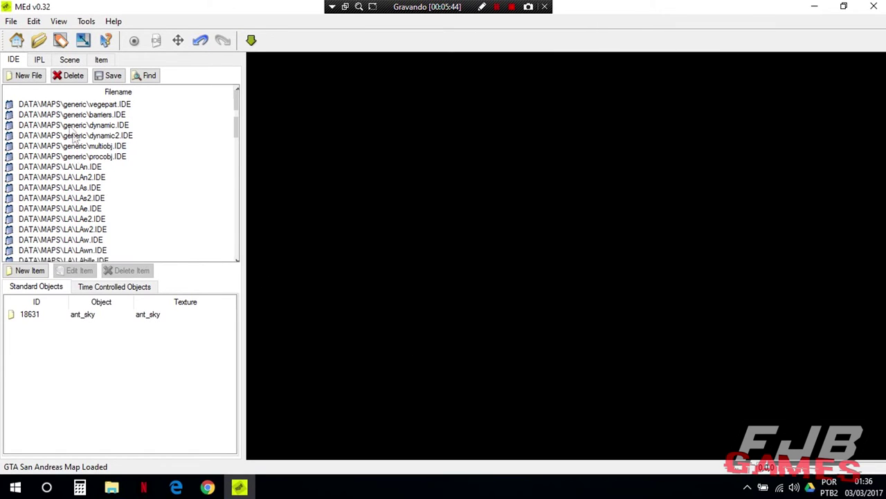
# Start a second item definition in antenas.IDE and set its model to ant_oi.dff from the antenas archive
pyautogui.click(29, 270)
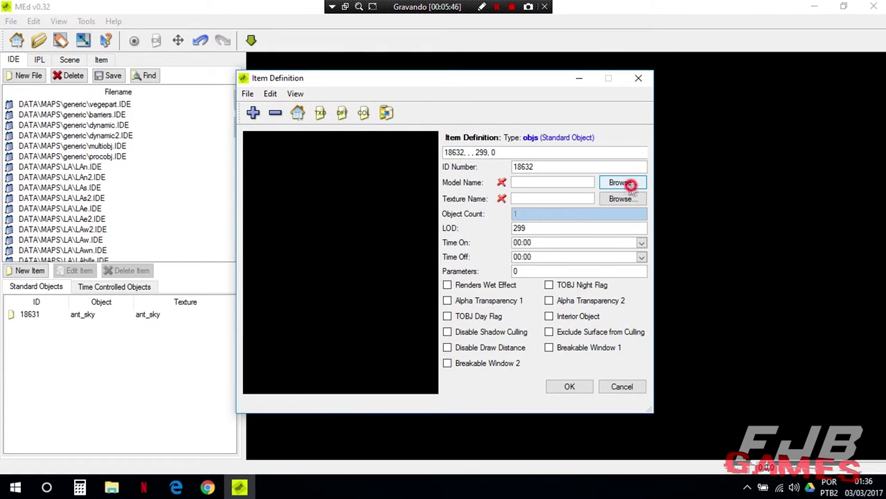
pyautogui.click(623, 182)
pyautogui.click(69, 175)
pyautogui.click(65, 185)
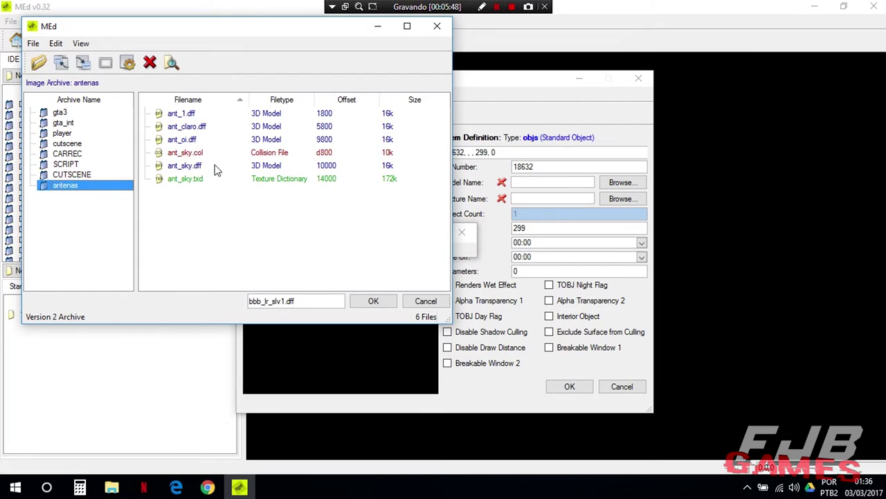
pyautogui.click(182, 139)
pyautogui.click(373, 301)
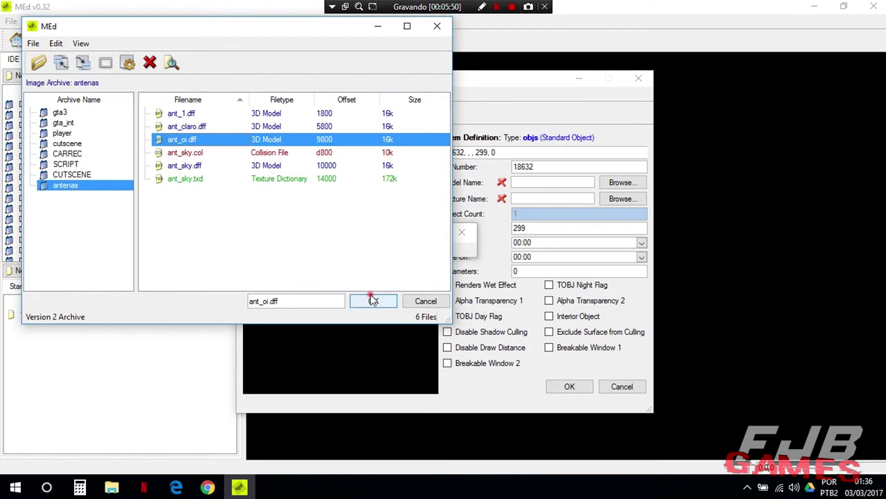
# Assign the ant_sky.txd texture from the antenas archive to the ant_oi item and add the item
pyautogui.click(623, 199)
pyautogui.click(137, 254)
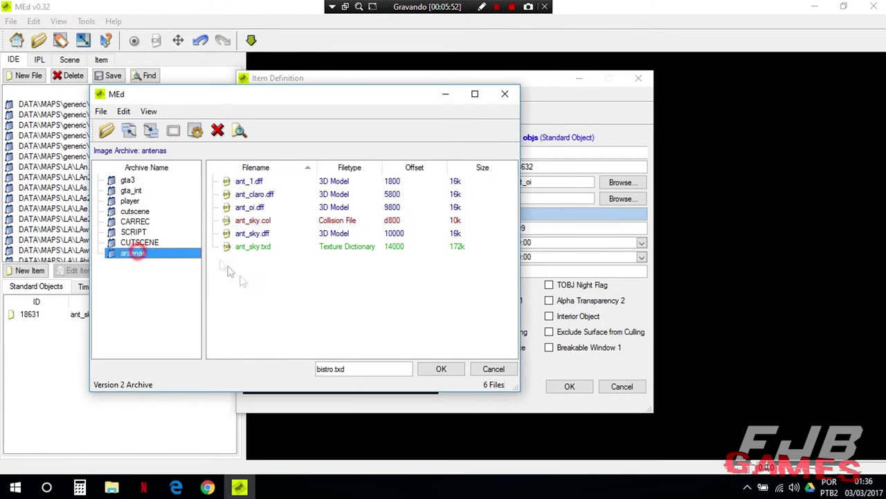
pyautogui.click(260, 247)
pyautogui.click(441, 368)
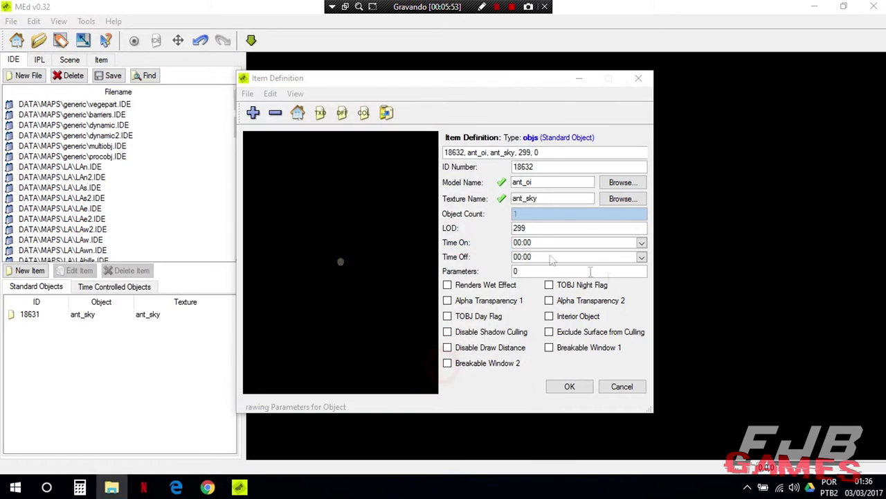
pyautogui.click(570, 385)
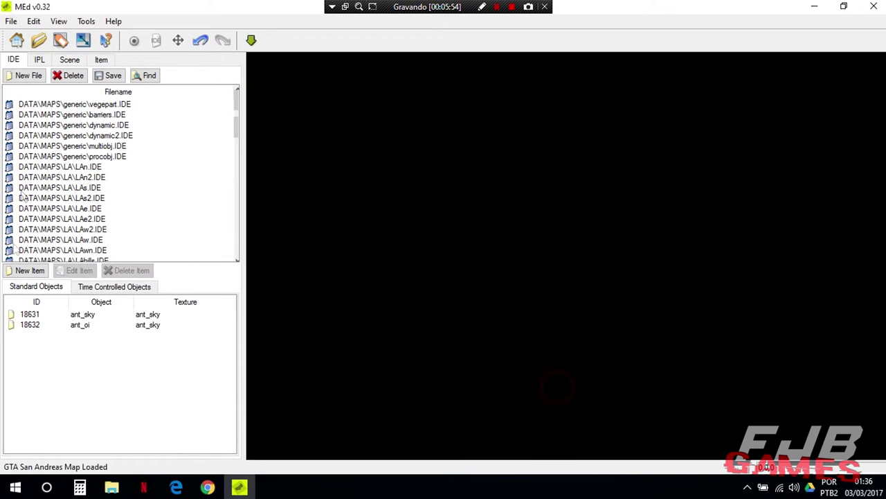
# Create a new item placement file named antenas.IPL in the data/maps/antena folder
pyautogui.click(39, 59)
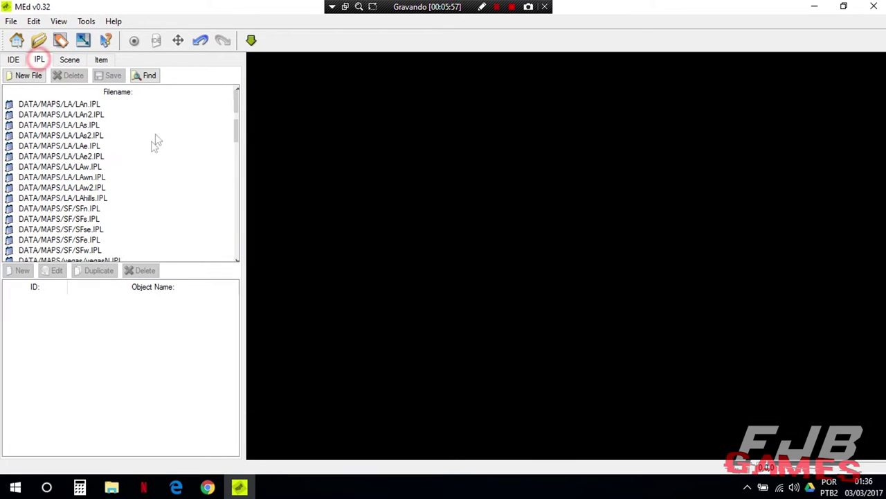
pyautogui.click(22, 76)
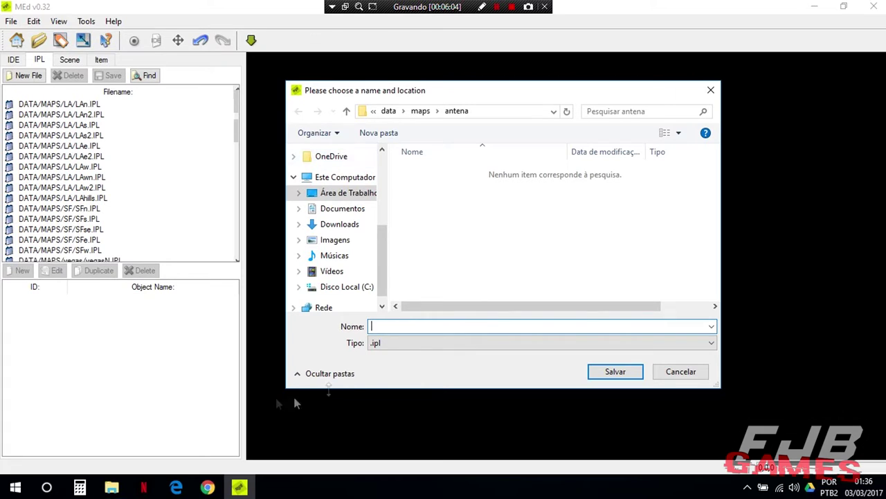
pyautogui.write('anetn')
pyautogui.press('BackSpace')
pyautogui.write('tenas.IPL')
pyautogui.press('Return')
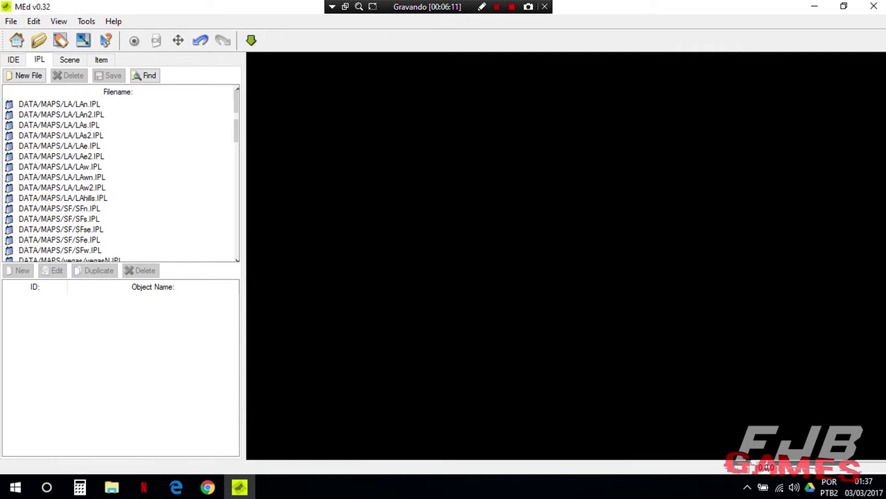
pyautogui.scroll(-10, 108, 158)
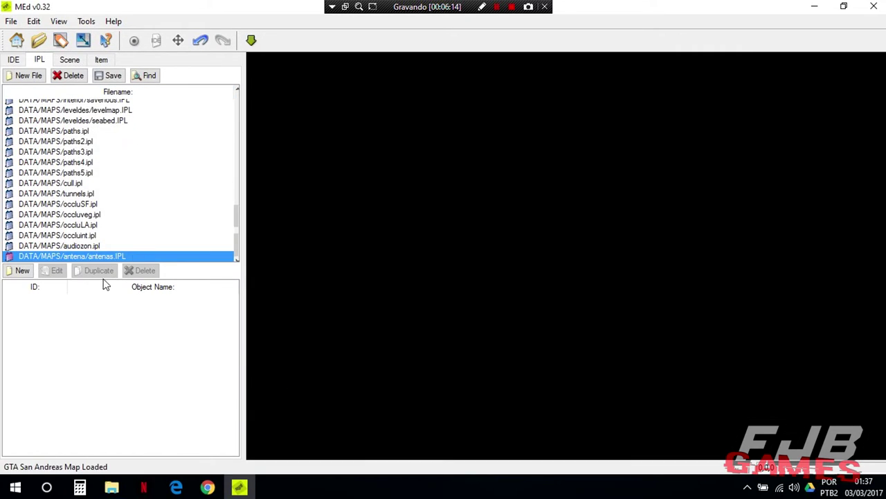
# Select only DATA/MAPS/LA/LAe2.IPL for the scene, render it and look around the loaded map area
pyautogui.click(70, 60)
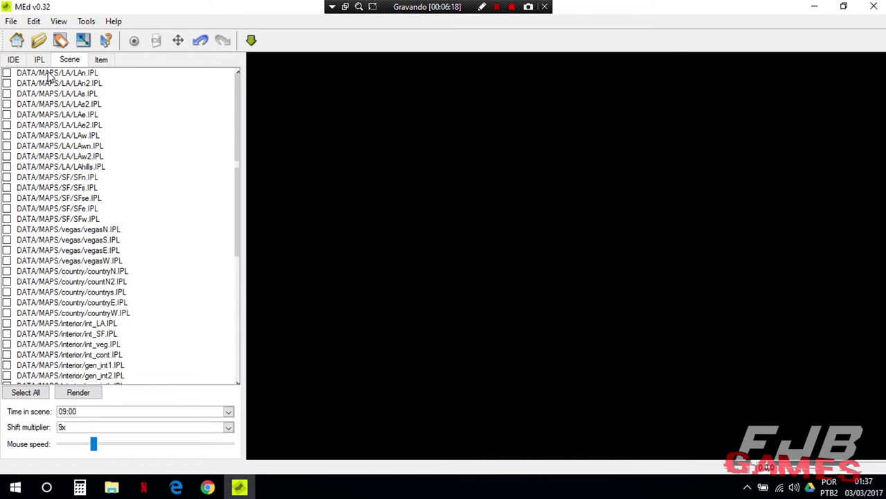
pyautogui.scroll(-7, 110, 250)
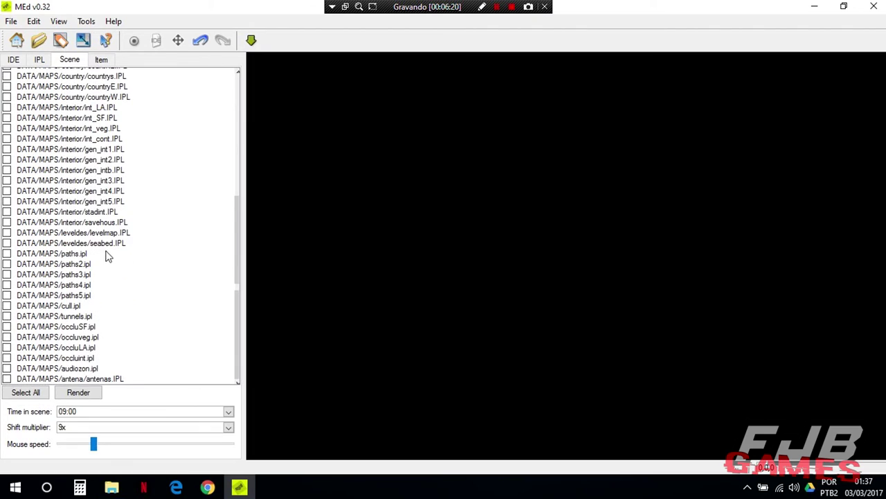
pyautogui.scroll(7, 109, 215)
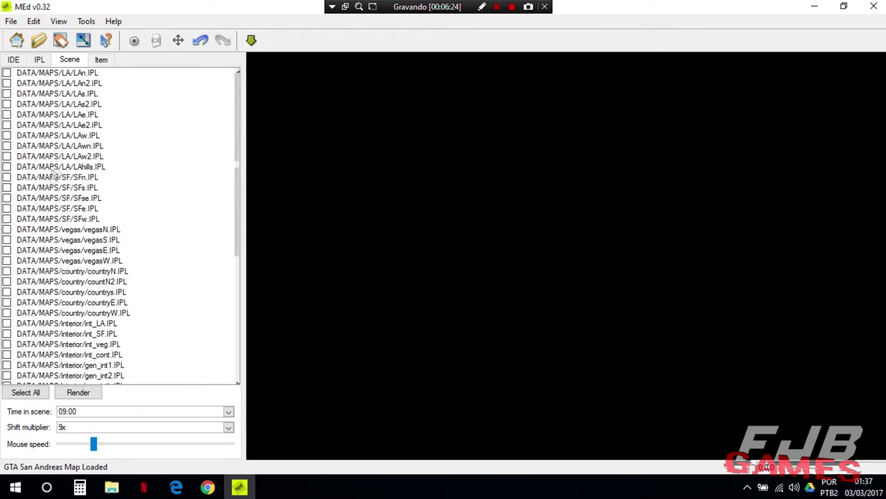
pyautogui.click(7, 125)
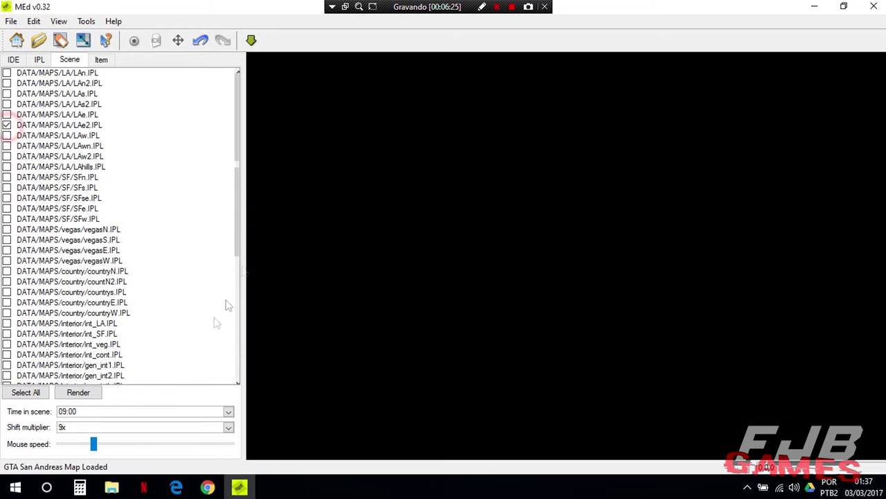
pyautogui.click(78, 392)
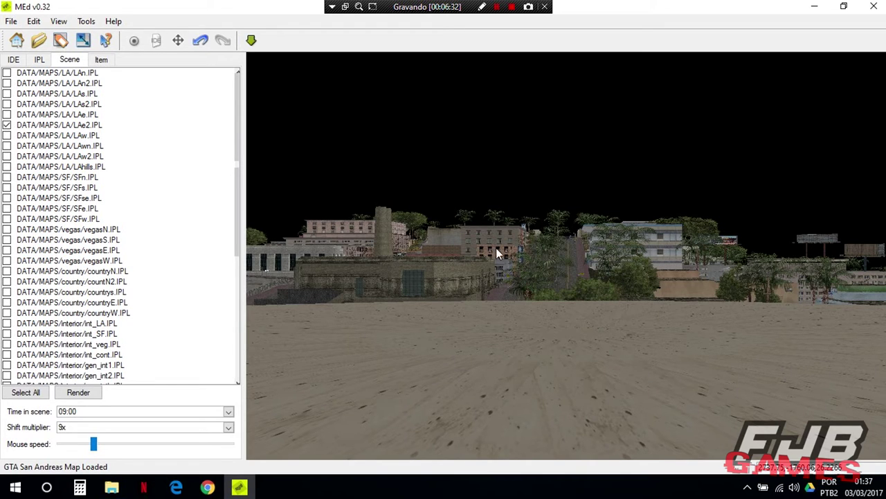
pyautogui.moveTo(501, 255); pyautogui.dragTo(532, 210, button='right')
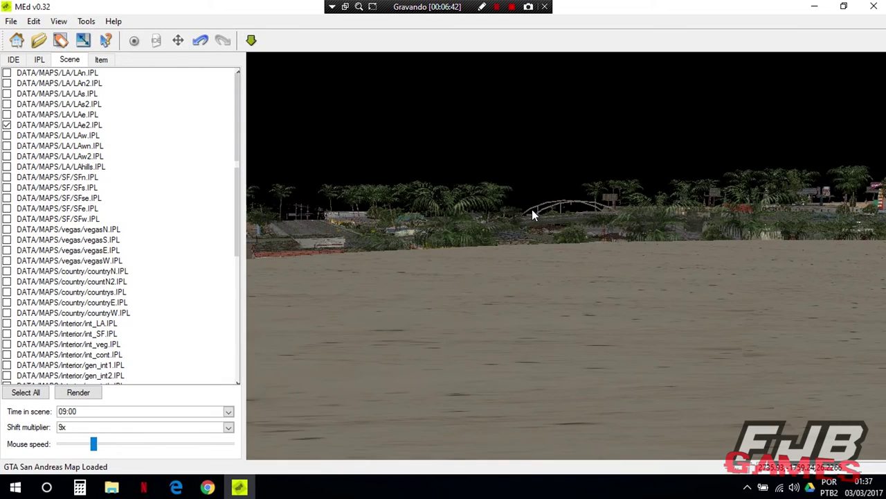
pyautogui.press('w')
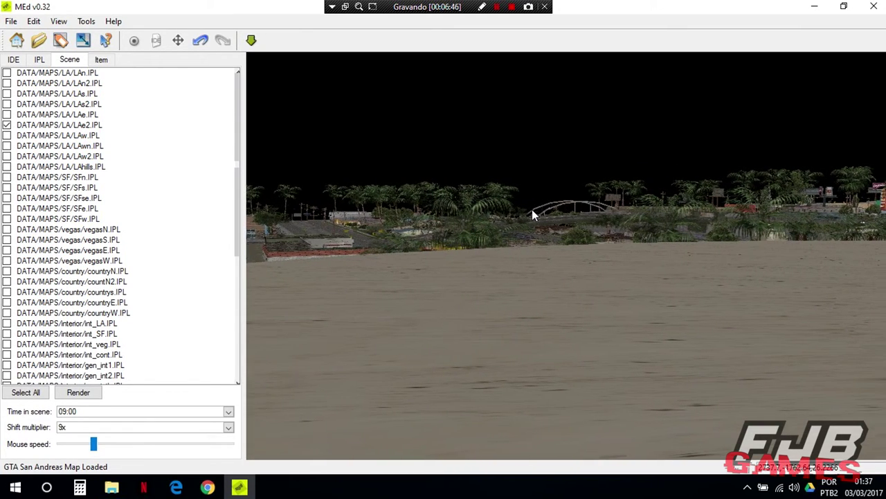
pyautogui.press('w')
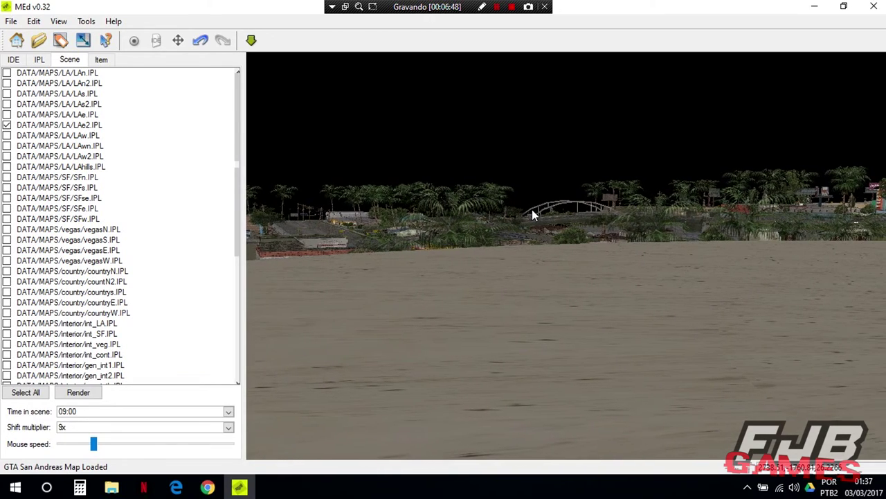
# Fly through the loaded scene from the sandy beach inland to the residential street with overhead wires
pyautogui.press('w')
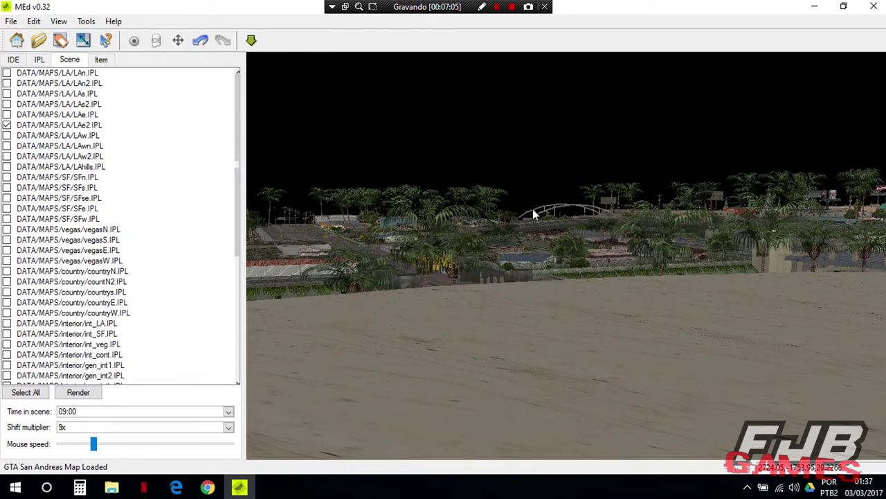
pyautogui.press('w')
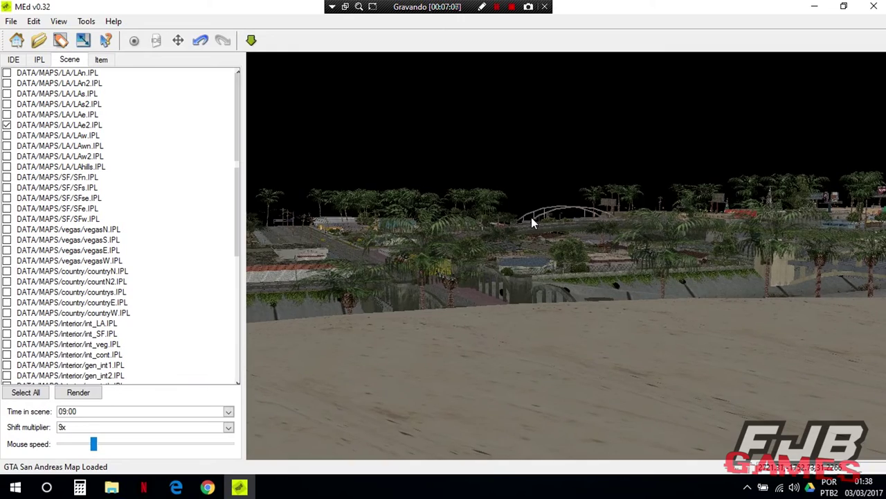
pyautogui.press('w')
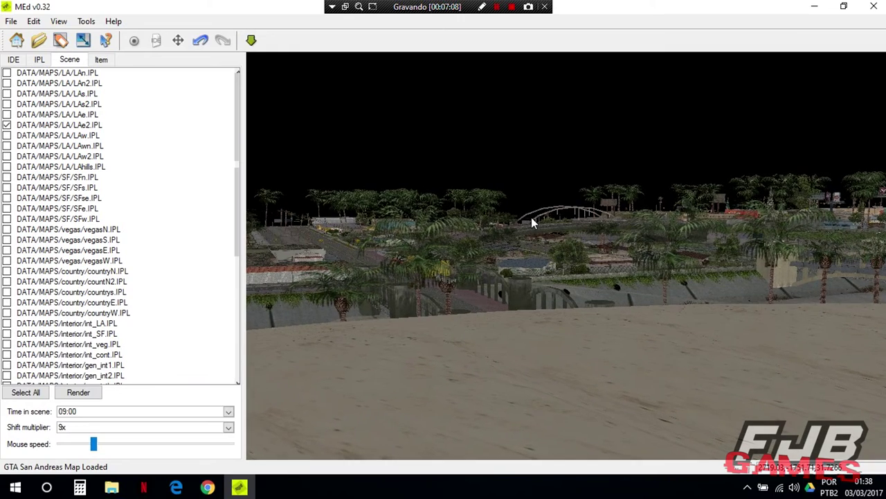
pyautogui.press('w')
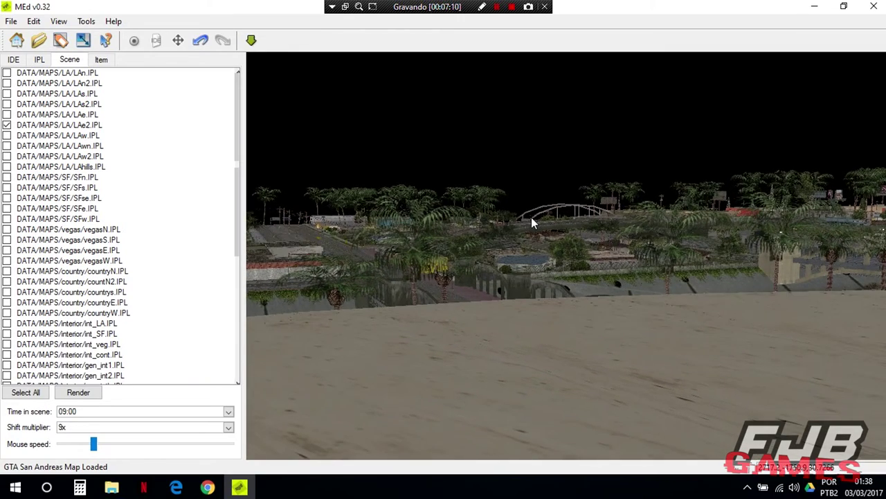
pyautogui.press('w')
pyautogui.moveTo(531, 216); pyautogui.dragTo(251, 333)
pyautogui.press('w')
pyautogui.press('w')
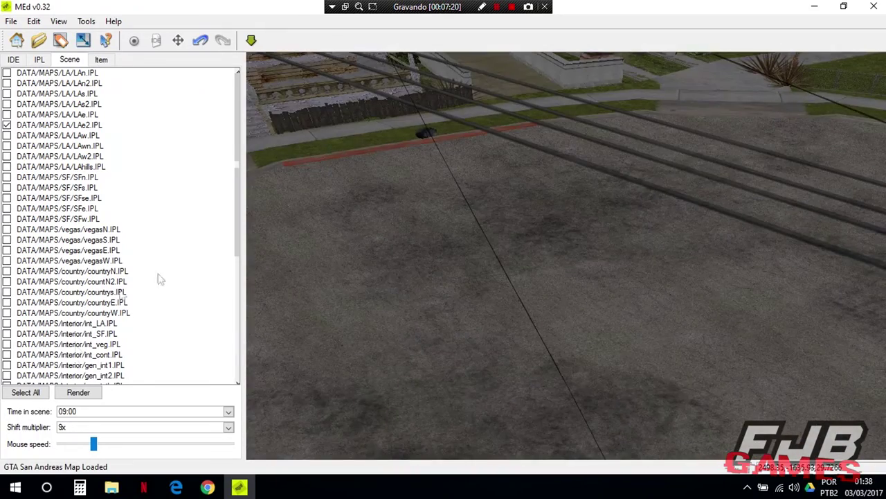
pyautogui.click(76, 411)
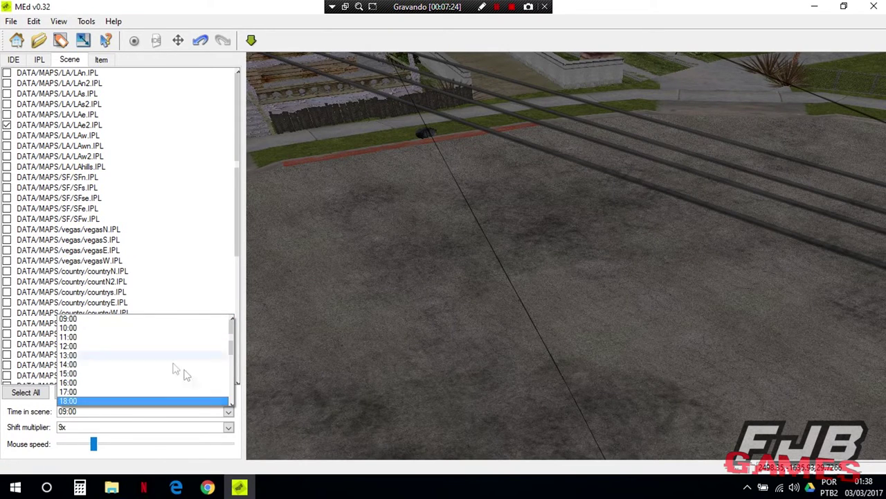
pyautogui.click(64, 427)
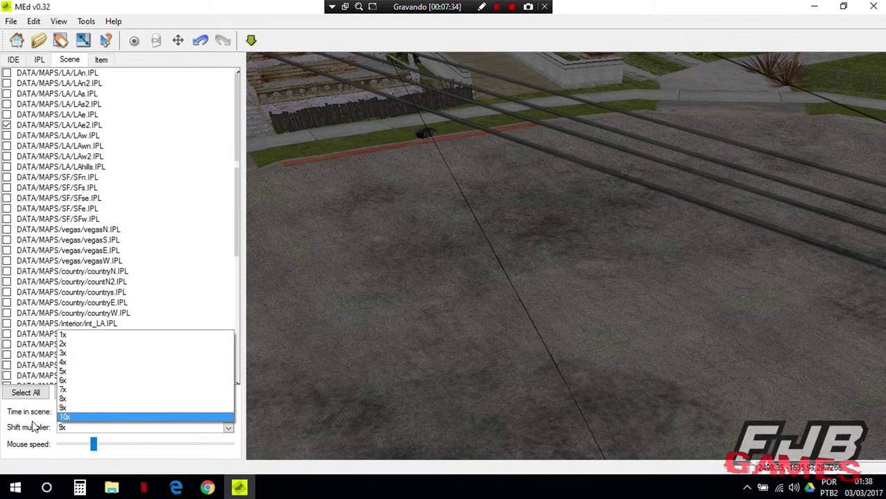
# Place a new ant_oi item, ID 18632 from DATA\MAPS\antena\antenas.IDE, on the roof of the carlshou1_LAe2 house
pyautogui.moveTo(443, 231); pyautogui.dragTo(685, 140)
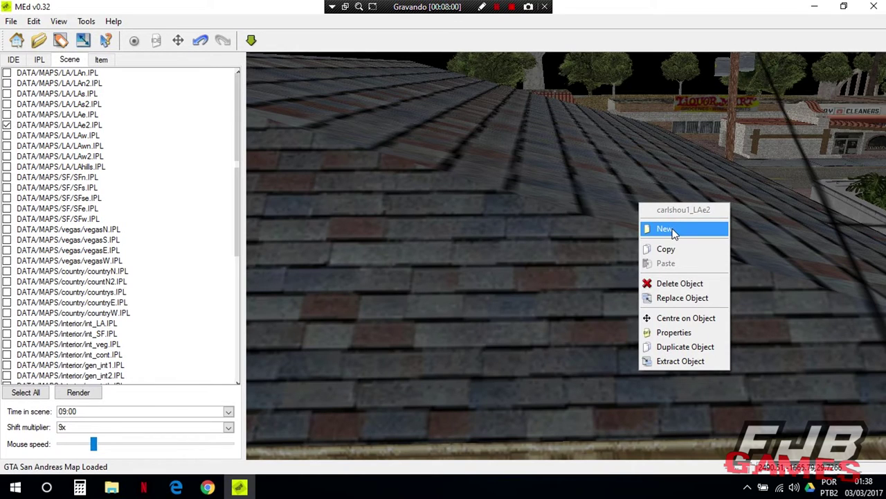
pyautogui.click(672, 231)
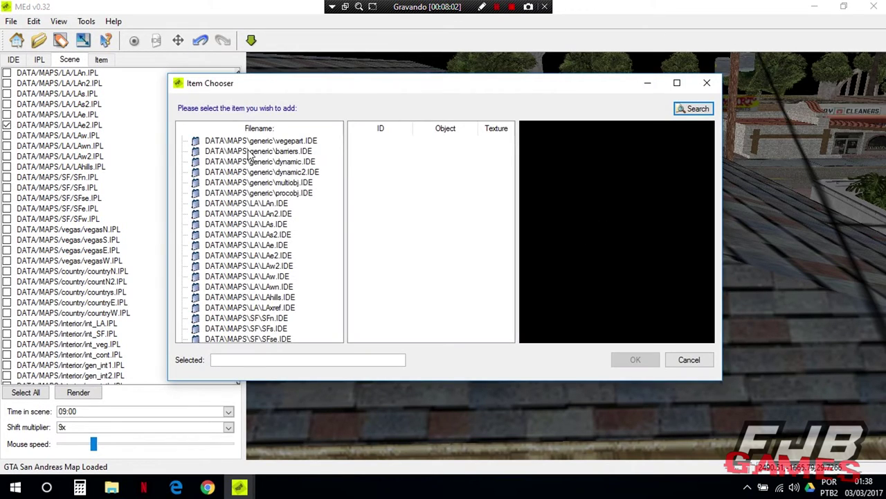
pyautogui.scroll(-10, 276, 177)
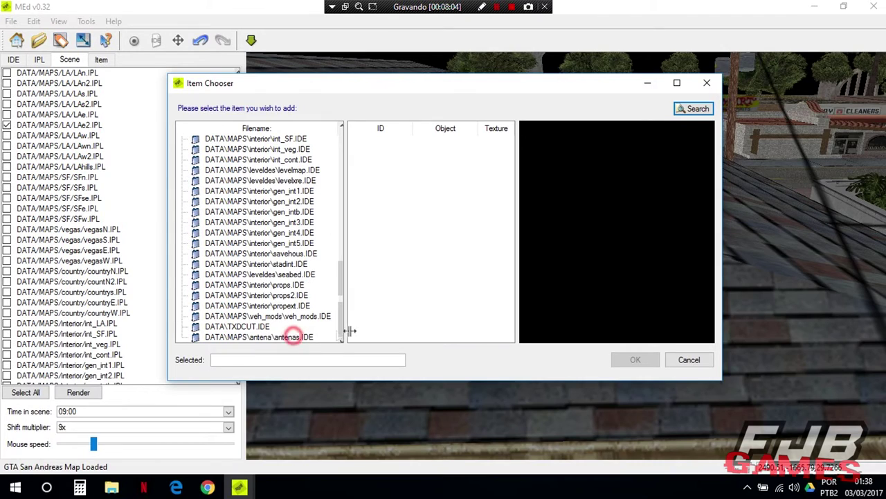
pyautogui.click(270, 336)
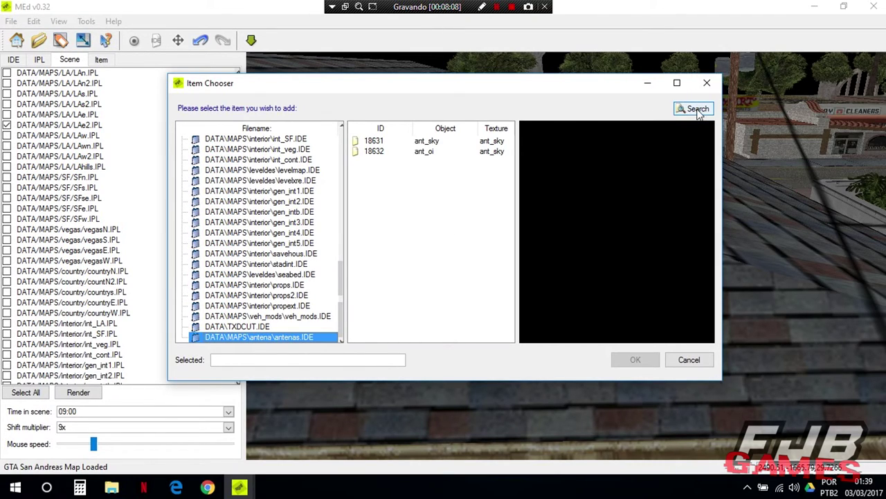
pyautogui.click(373, 151)
pyautogui.click(635, 359)
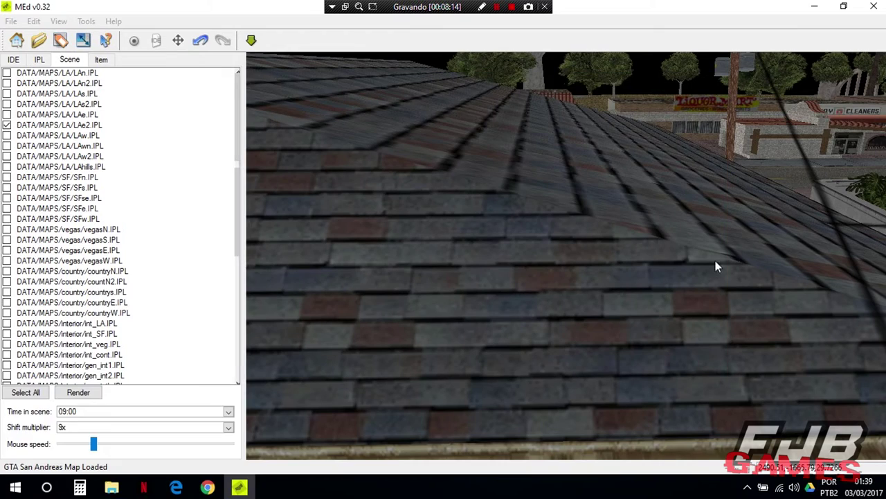
pyautogui.scroll(-5, 610, 111)
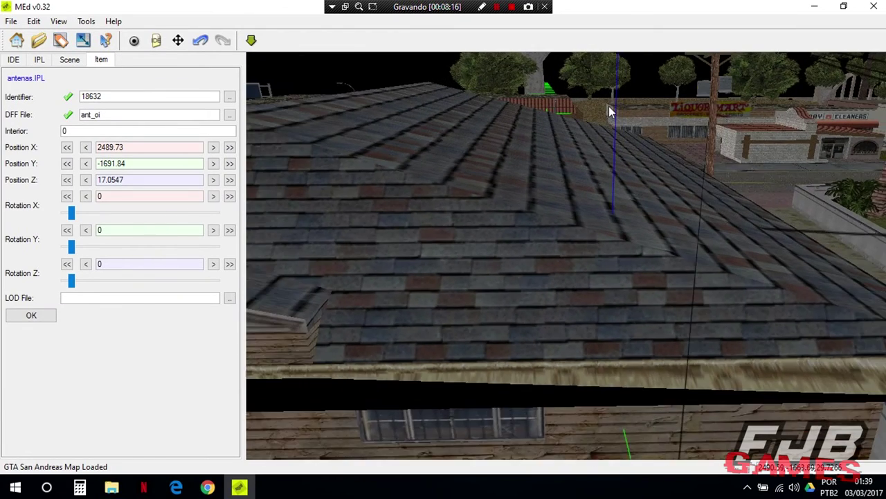